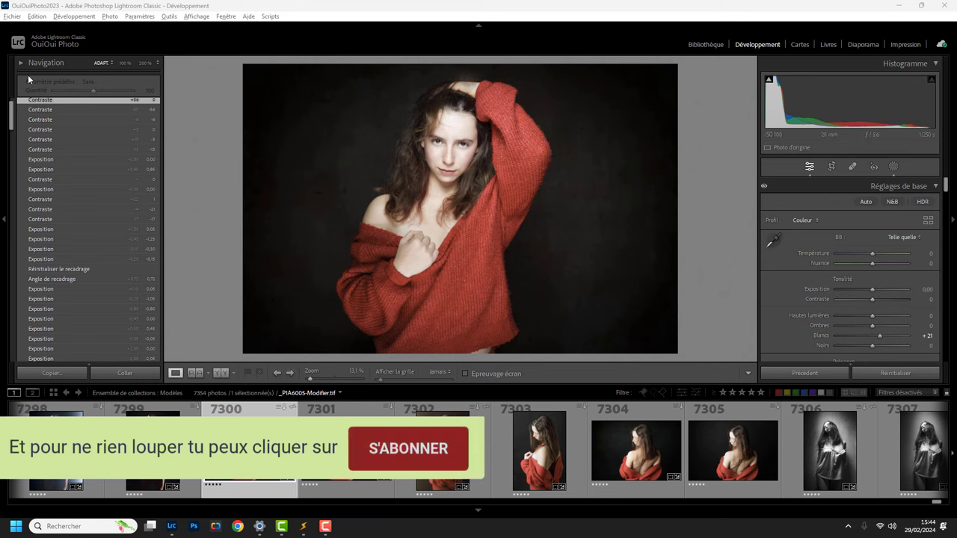
Check File > Plug-in Extras for LrSK, then open Configure Super Keys from its tray icon
{"action": "left_click", "coordinate": [12, 15]}
{"action": "mouse_move", "coordinate": [50, 229]}
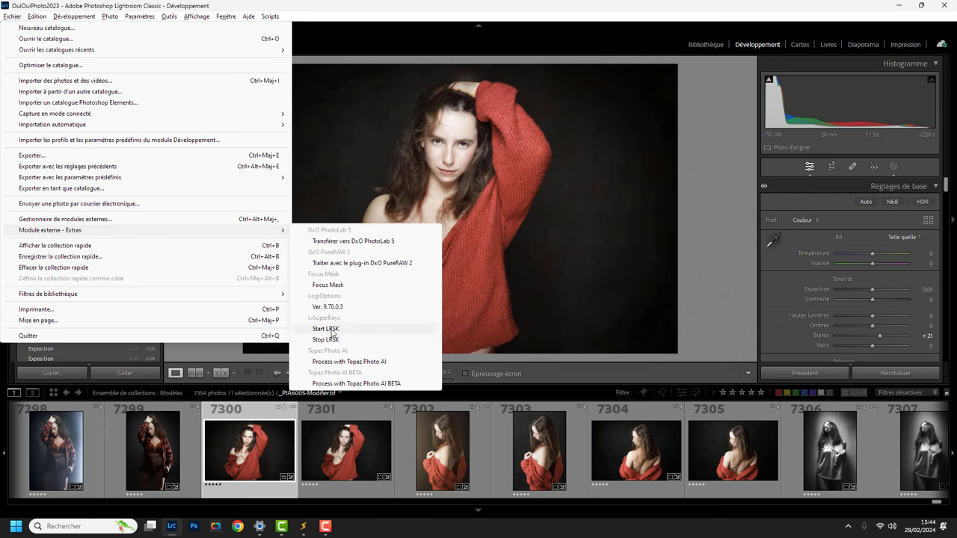
{"action": "left_click", "coordinate": [849, 529]}
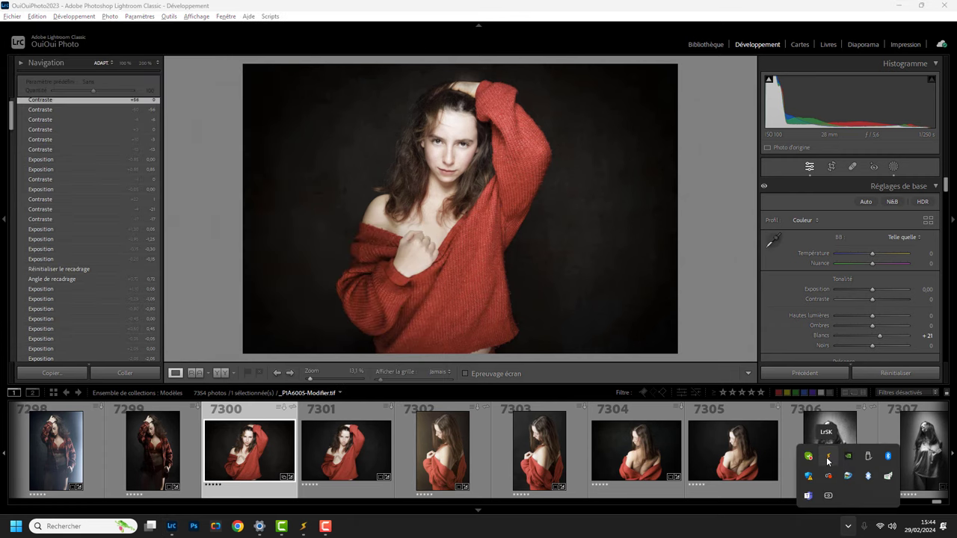
{"action": "right_click", "coordinate": [827, 459]}
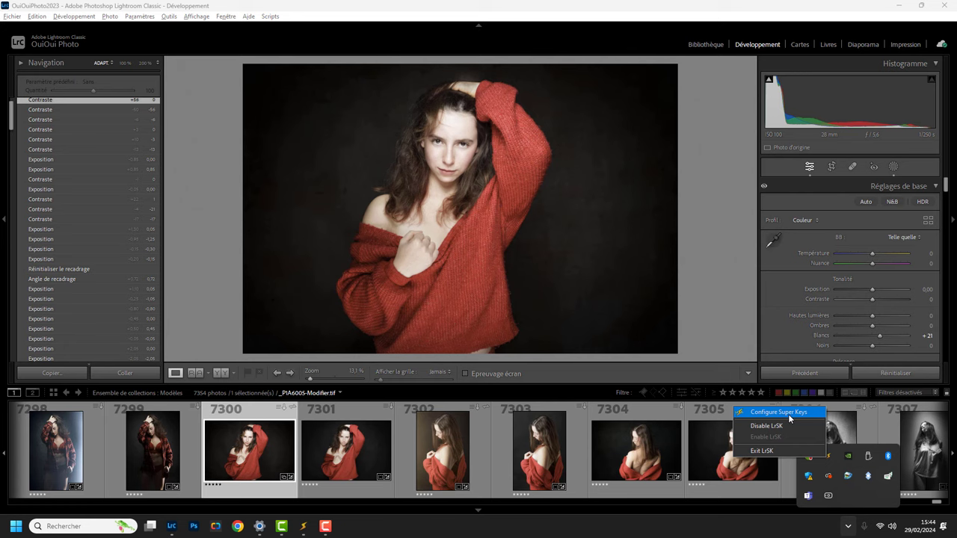
{"action": "left_click", "coordinate": [788, 414]}
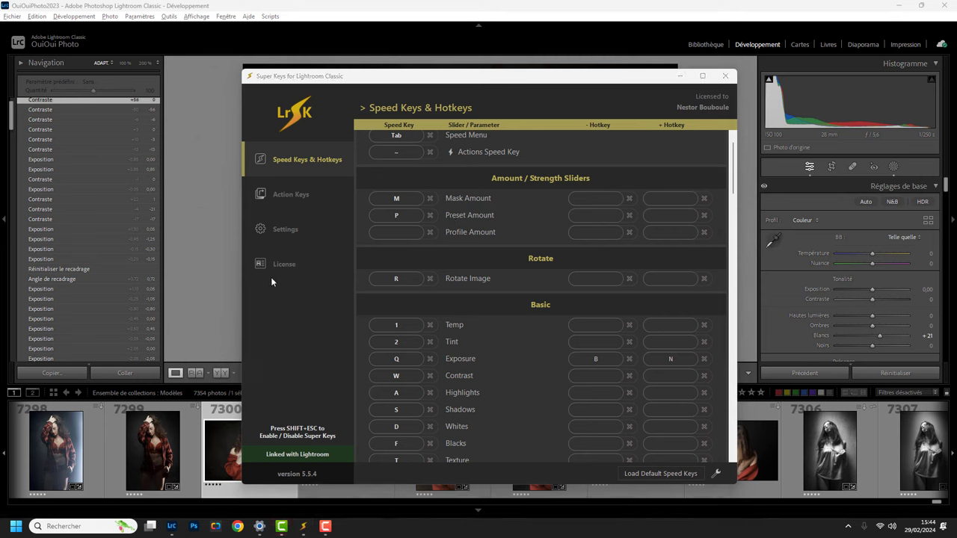
{"action": "left_click", "coordinate": [290, 196]}
{"action": "left_click", "coordinate": [288, 229]}
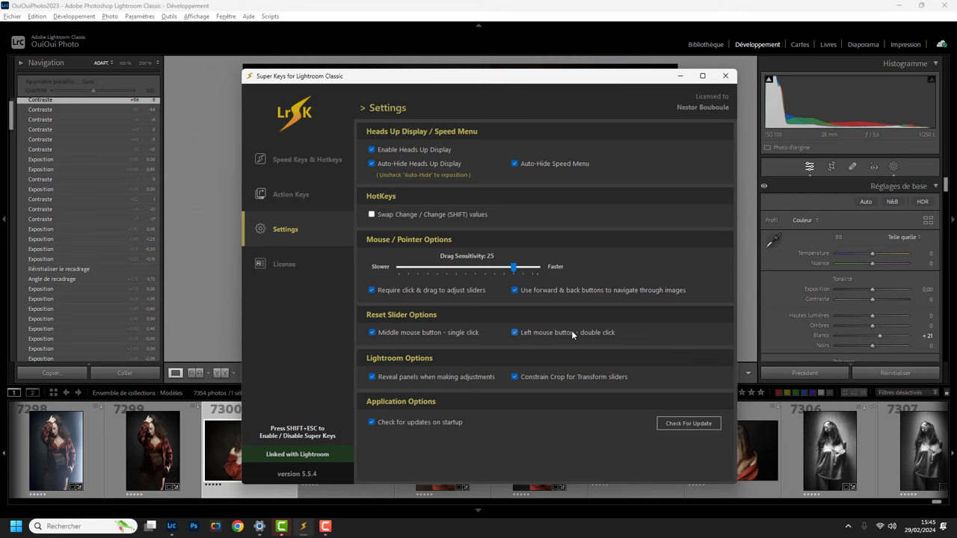
{"action": "left_click", "coordinate": [389, 164]}
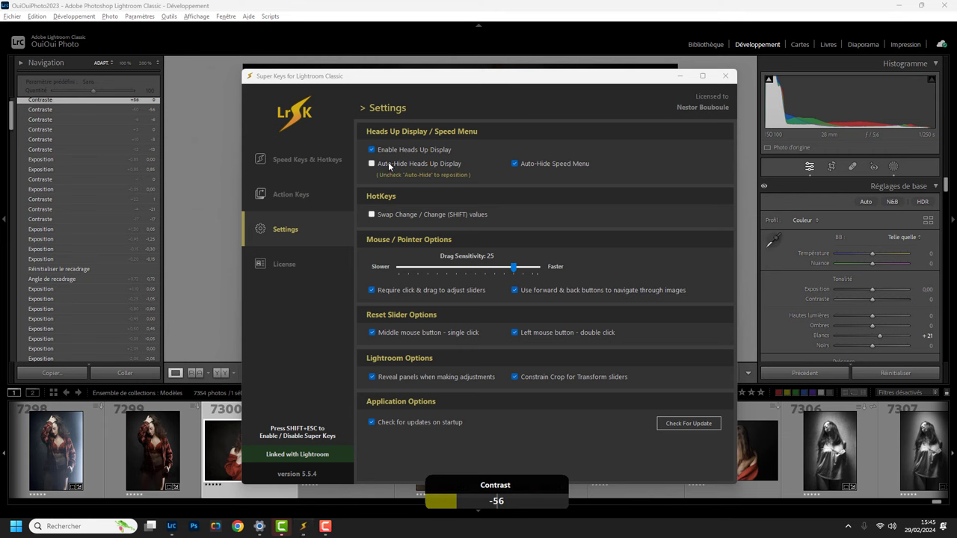
{"action": "left_click", "coordinate": [389, 166]}
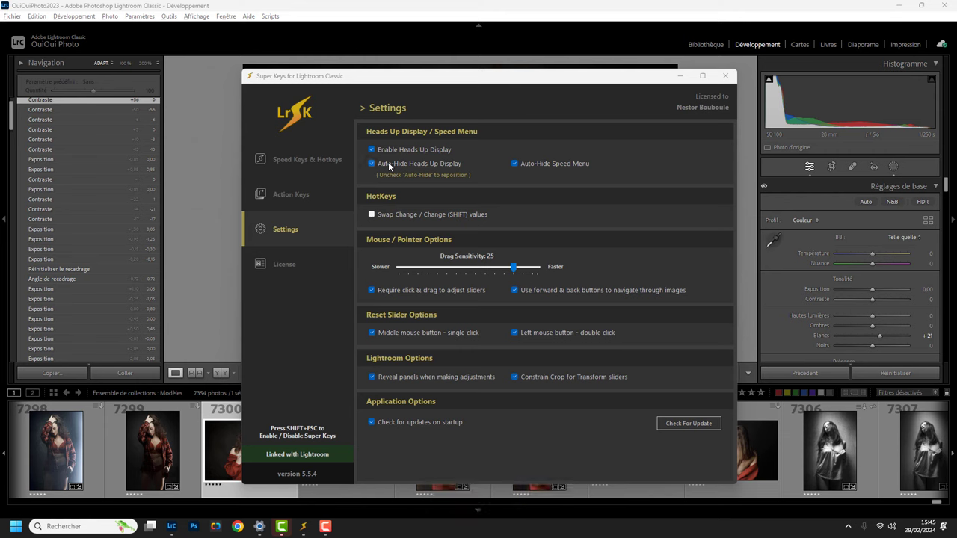
{"action": "left_click", "coordinate": [301, 163]}
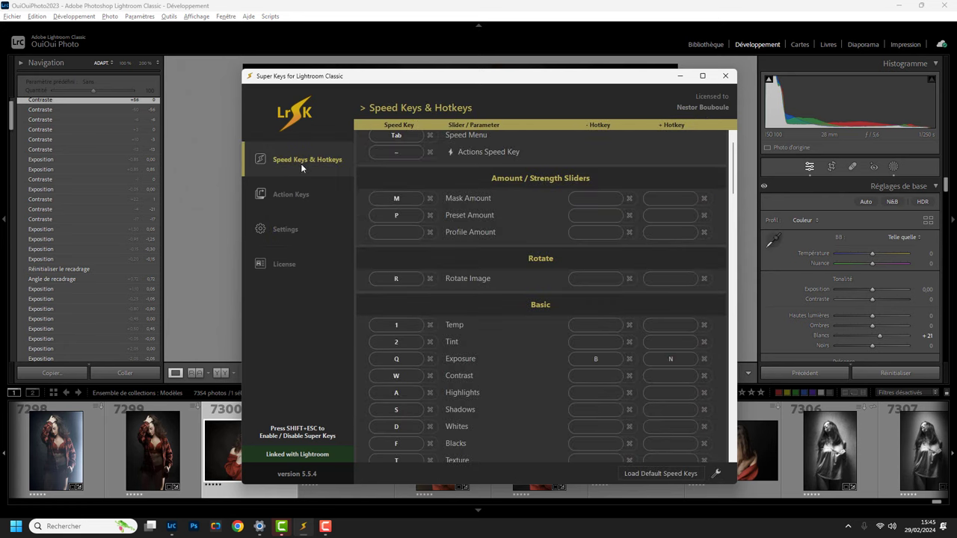
Scroll down through the Super Keys Speed Keys list to review the key assignments
{"action": "scroll", "coordinate": [422, 213], "scroll_direction": "up", "scroll_amount": 1}
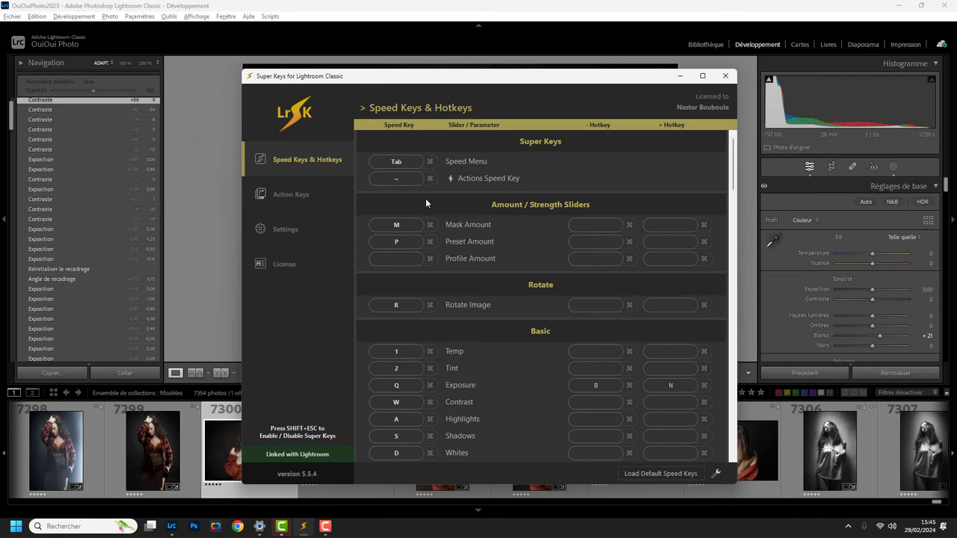
{"action": "scroll", "coordinate": [441, 299], "scroll_direction": "down", "scroll_amount": 2}
{"action": "scroll", "coordinate": [442, 305], "scroll_direction": "up", "scroll_amount": 2}
{"action": "scroll", "coordinate": [578, 296], "scroll_direction": "down", "scroll_amount": 5}
{"action": "scroll", "coordinate": [578, 296], "scroll_direction": "down", "scroll_amount": 5}
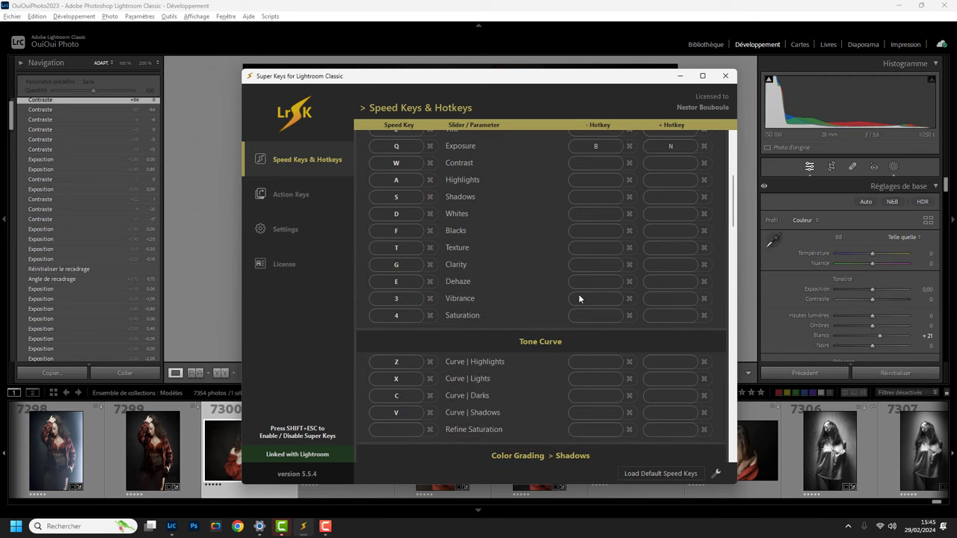
{"action": "scroll", "coordinate": [554, 314], "scroll_direction": "down", "scroll_amount": 5}
{"action": "scroll", "coordinate": [555, 313], "scroll_direction": "down", "scroll_amount": 8}
{"action": "scroll", "coordinate": [554, 310], "scroll_direction": "down", "scroll_amount": 6}
{"action": "scroll", "coordinate": [555, 310], "scroll_direction": "down", "scroll_amount": 5}
{"action": "scroll", "coordinate": [555, 310], "scroll_direction": "down", "scroll_amount": 3}
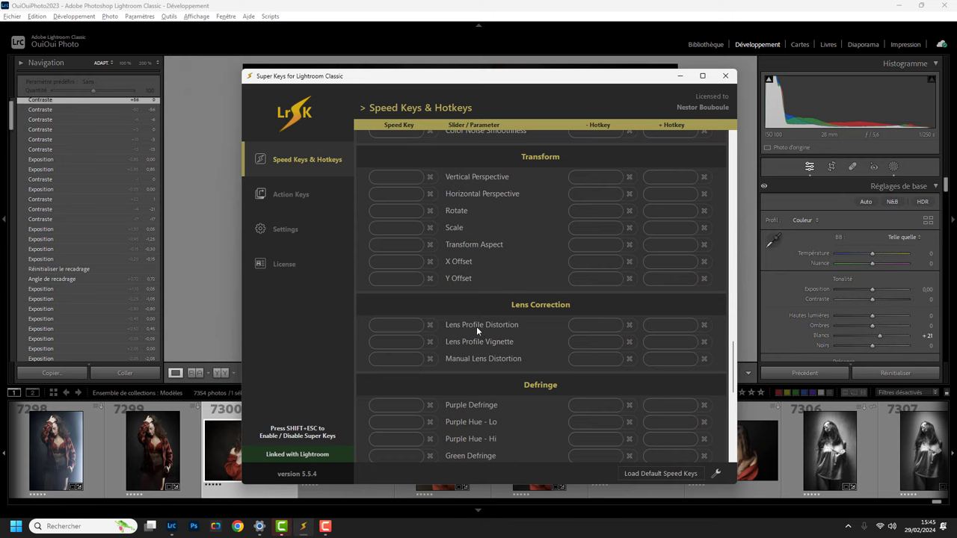
{"action": "scroll", "coordinate": [478, 326], "scroll_direction": "down", "scroll_amount": 6}
{"action": "scroll", "coordinate": [478, 326], "scroll_direction": "down", "scroll_amount": 2}
{"action": "scroll", "coordinate": [477, 326], "scroll_direction": "down", "scroll_amount": 3}
Scroll back up, select the Exposure key field, and bring Lightroom back in front
{"action": "scroll", "coordinate": [477, 326], "scroll_direction": "up", "scroll_amount": 10}
{"action": "scroll", "coordinate": [477, 326], "scroll_direction": "up", "scroll_amount": 6}
{"action": "scroll", "coordinate": [478, 326], "scroll_direction": "up", "scroll_amount": 1}
{"action": "scroll", "coordinate": [477, 325], "scroll_direction": "up", "scroll_amount": 8}
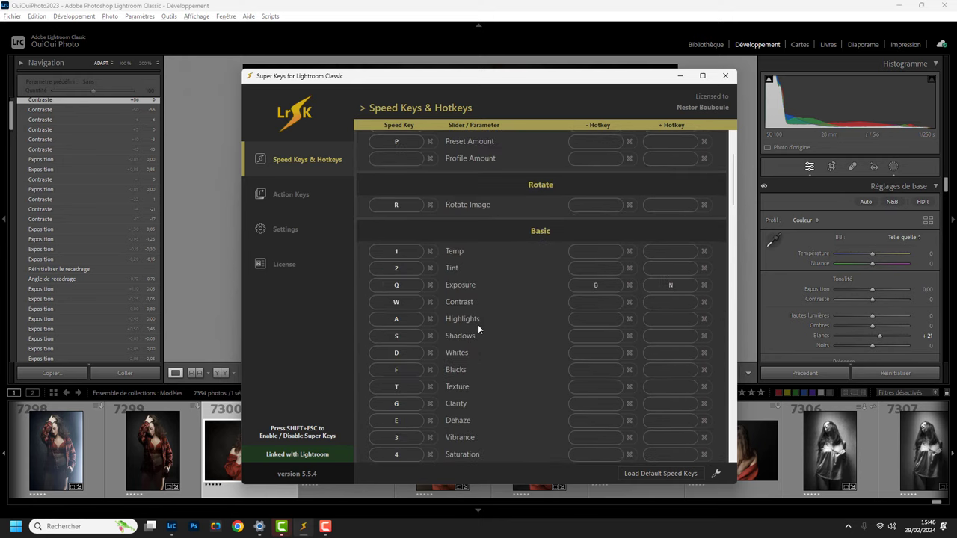
{"action": "left_click", "coordinate": [391, 287]}
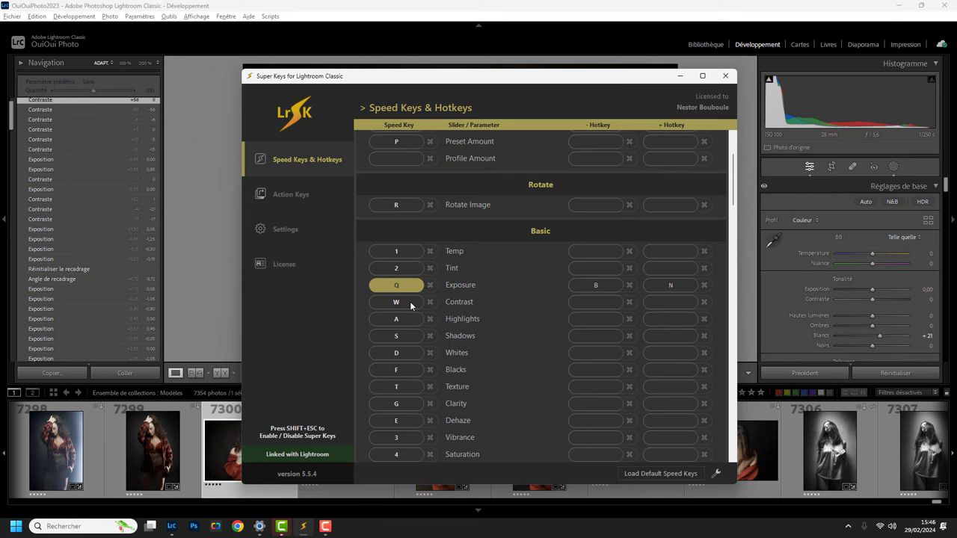
{"action": "left_click", "coordinate": [228, 194]}
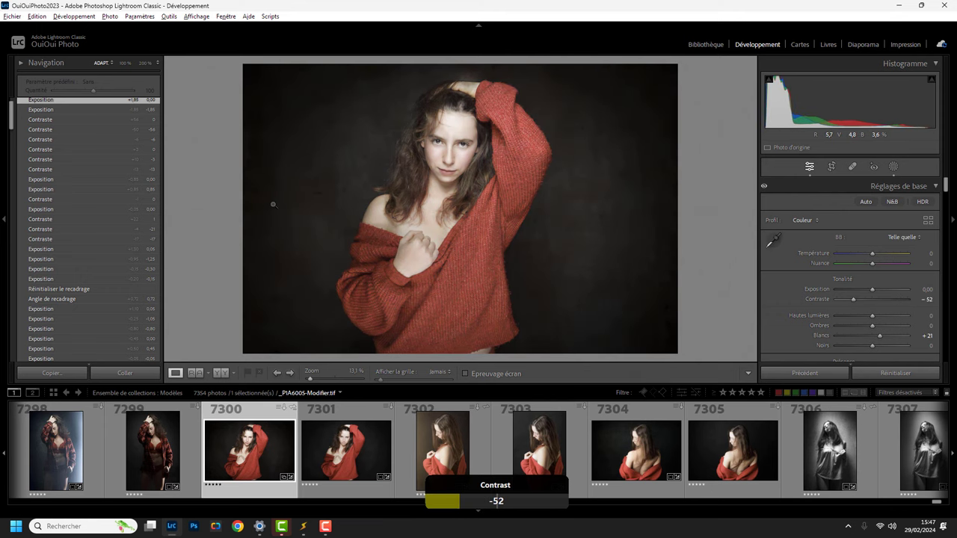
Reset the portrait's Contrast from -52 to 0 and bring the Super Keys window back up
{"action": "double_click", "coordinate": [854, 299]}
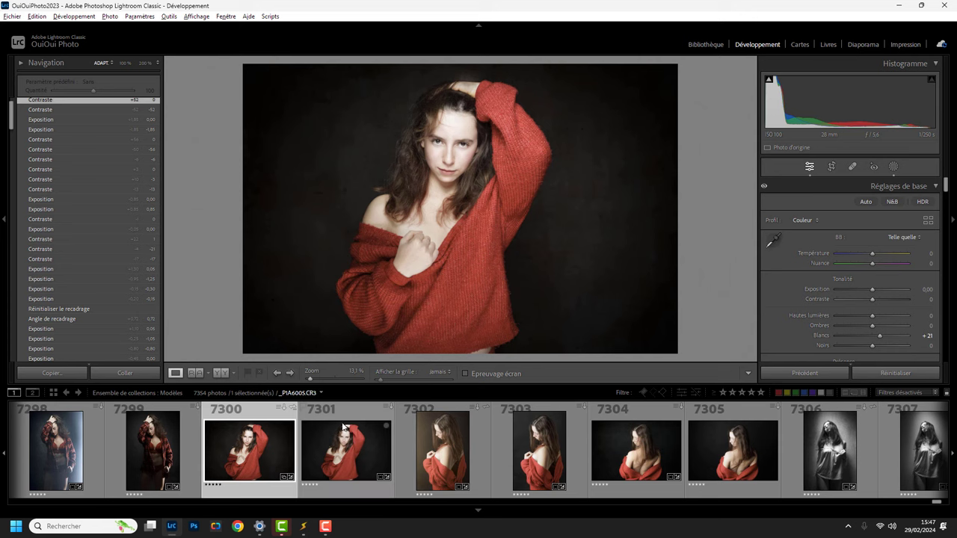
{"action": "left_click", "coordinate": [304, 527]}
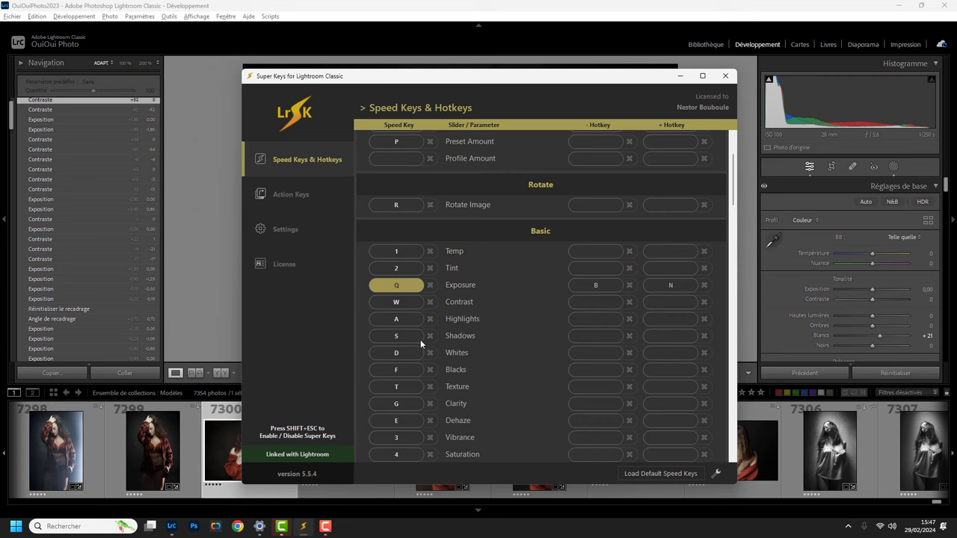
Show the step sizes for each speed key and scroll to the Contrast entry
{"action": "left_click", "coordinate": [716, 471]}
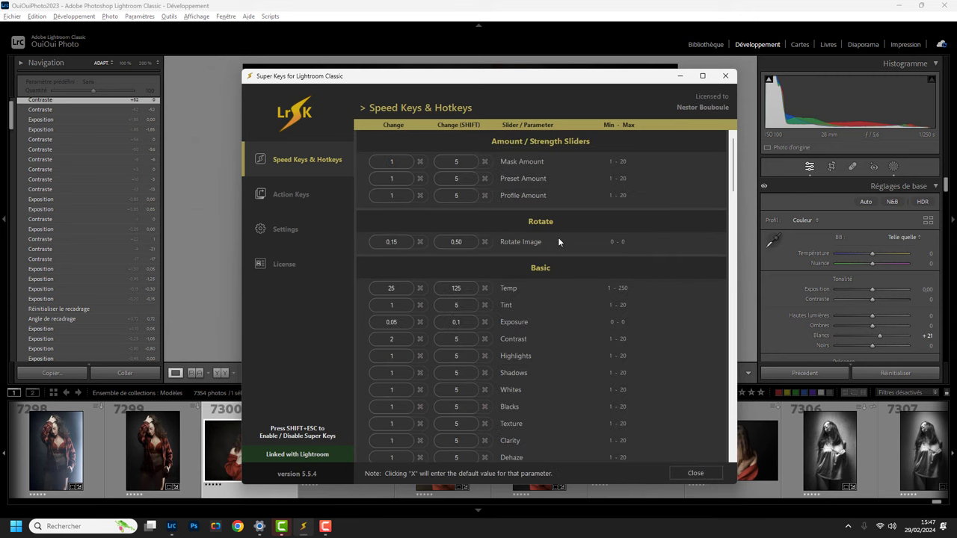
{"action": "scroll", "coordinate": [557, 241], "scroll_direction": "down", "scroll_amount": 5}
{"action": "scroll", "coordinate": [558, 241], "scroll_direction": "down", "scroll_amount": 2}
{"action": "scroll", "coordinate": [558, 237], "scroll_direction": "down", "scroll_amount": 3}
{"action": "scroll", "coordinate": [557, 237], "scroll_direction": "down", "scroll_amount": 3}
{"action": "scroll", "coordinate": [558, 237], "scroll_direction": "down", "scroll_amount": 4}
{"action": "scroll", "coordinate": [505, 278], "scroll_direction": "up", "scroll_amount": 10}
{"action": "scroll", "coordinate": [505, 278], "scroll_direction": "up", "scroll_amount": 5}
Set the Contrast step to 5 and the Shift step to 20, then return to Lightroom
{"action": "left_click", "coordinate": [419, 338]}
{"action": "left_click", "coordinate": [485, 339]}
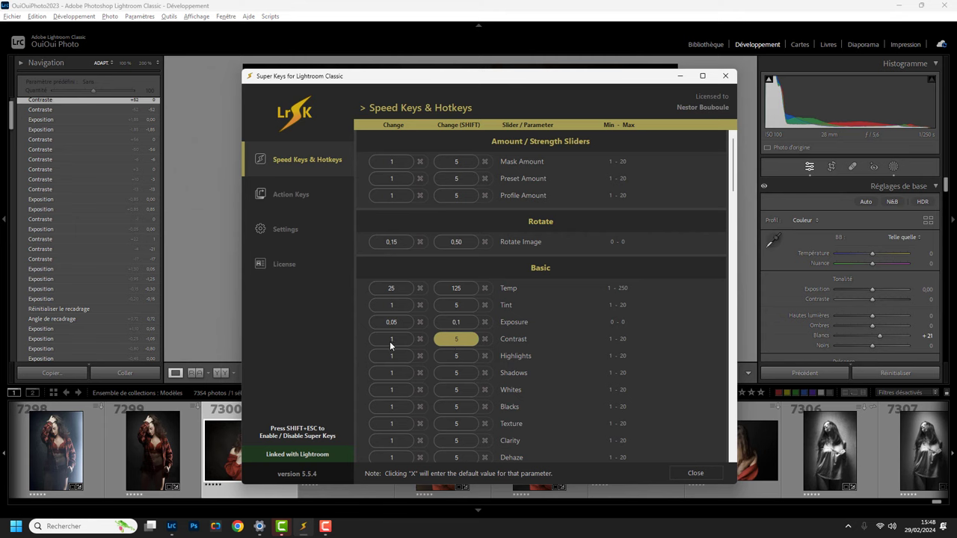
{"action": "left_click", "coordinate": [390, 339]}
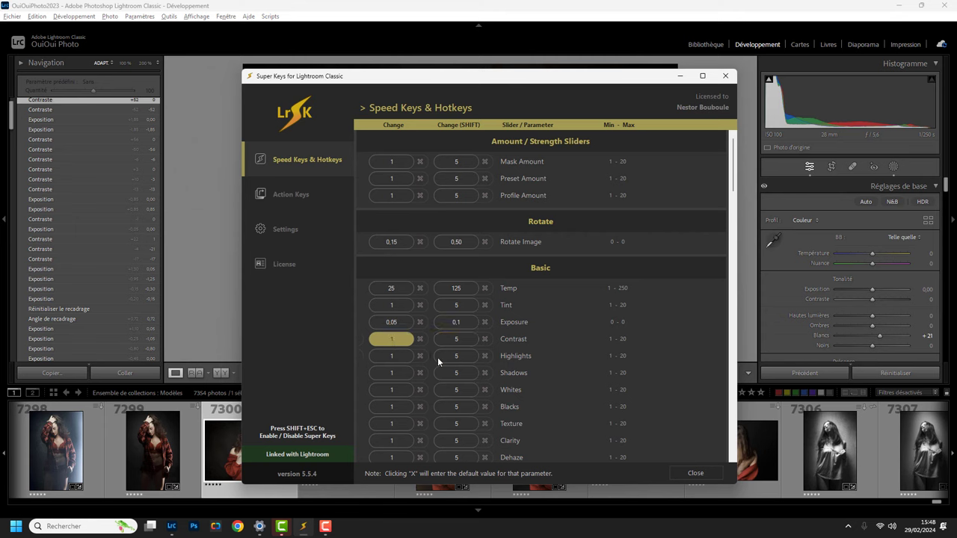
{"action": "type", "text": "5"}
{"action": "key", "text": "BackSpace"}
{"action": "left_click", "coordinate": [460, 340]}
{"action": "type", "text": "20"}
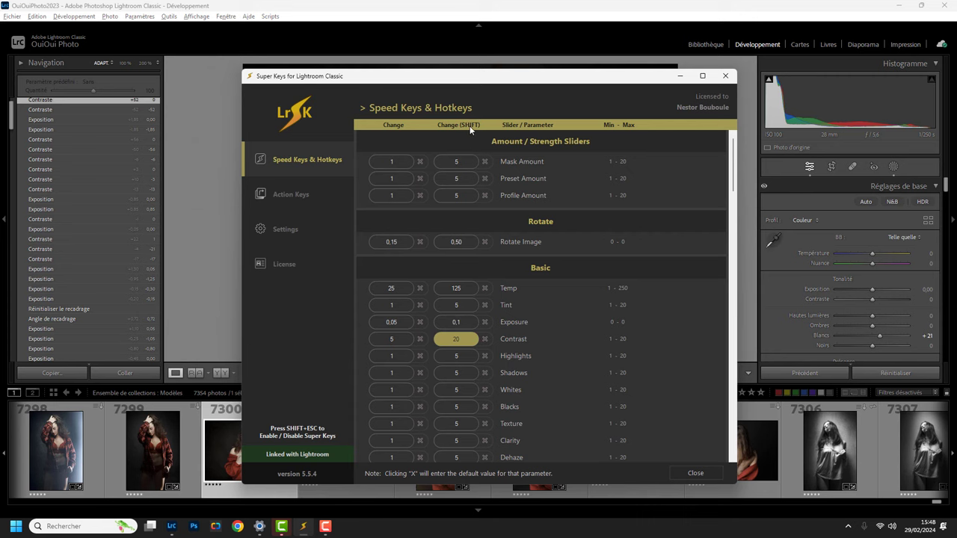
{"action": "left_click", "coordinate": [203, 306]}
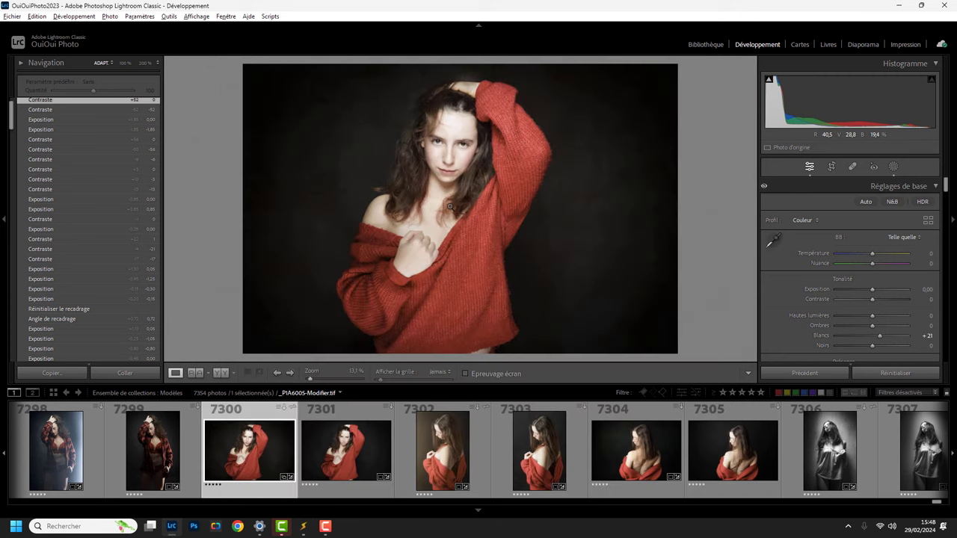
Step Contrast down to -60 with the C speed key, reset it to 0, and reopen Super Keys
{"action": "key", "text": "c"}
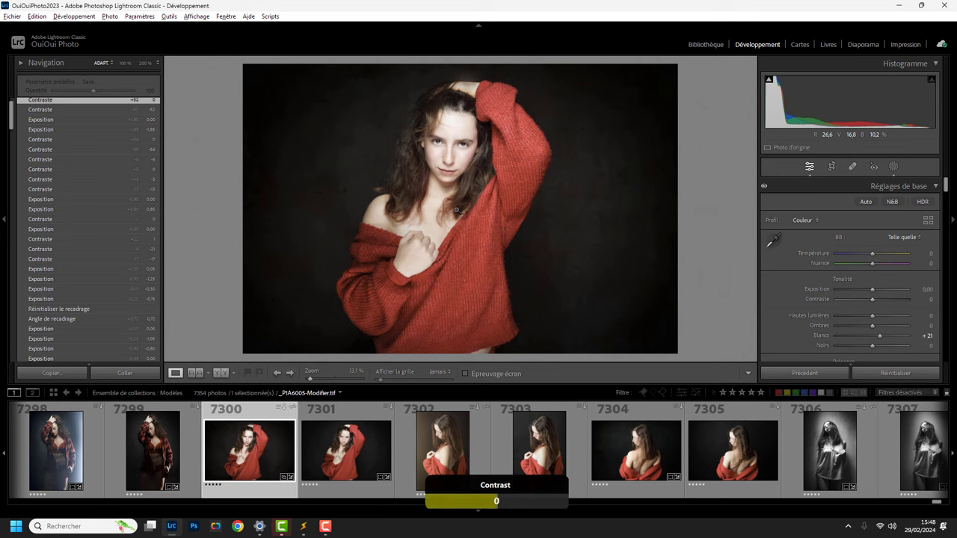
{"action": "key", "text": "minus"}
{"action": "key", "text": "minus"}
{"action": "key", "text": "minus"}
{"action": "key", "text": "minus"}
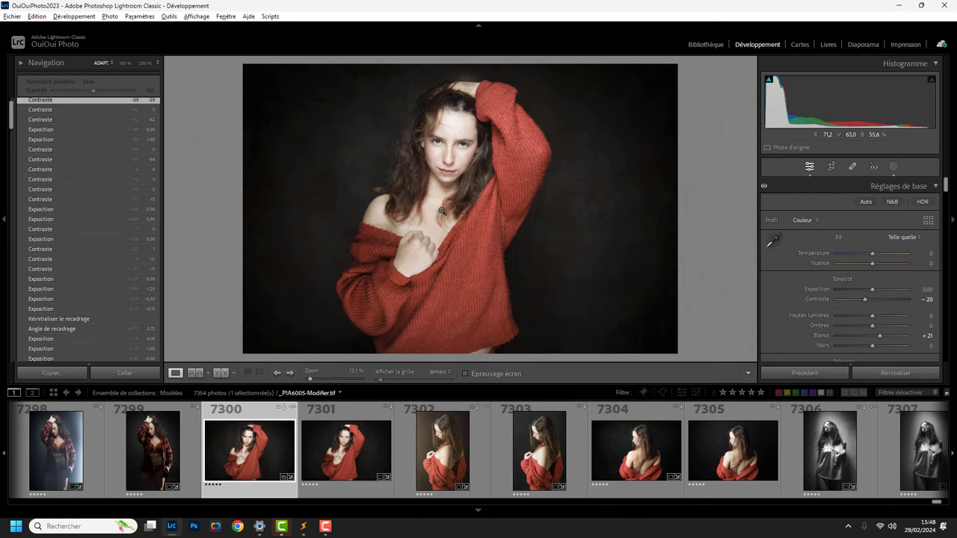
{"action": "key", "text": "minus"}
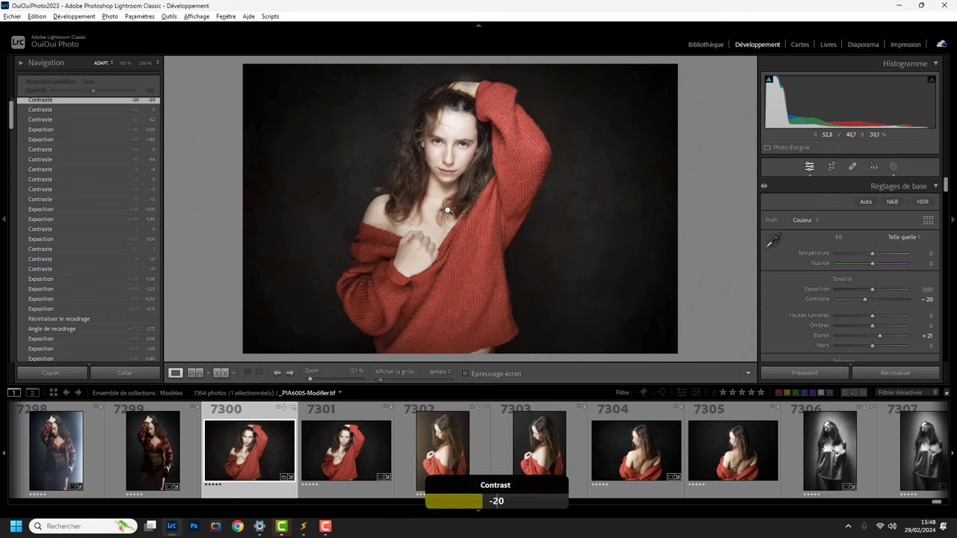
{"action": "key", "text": "shift+minus"}
{"action": "key", "text": "shift+minus"}
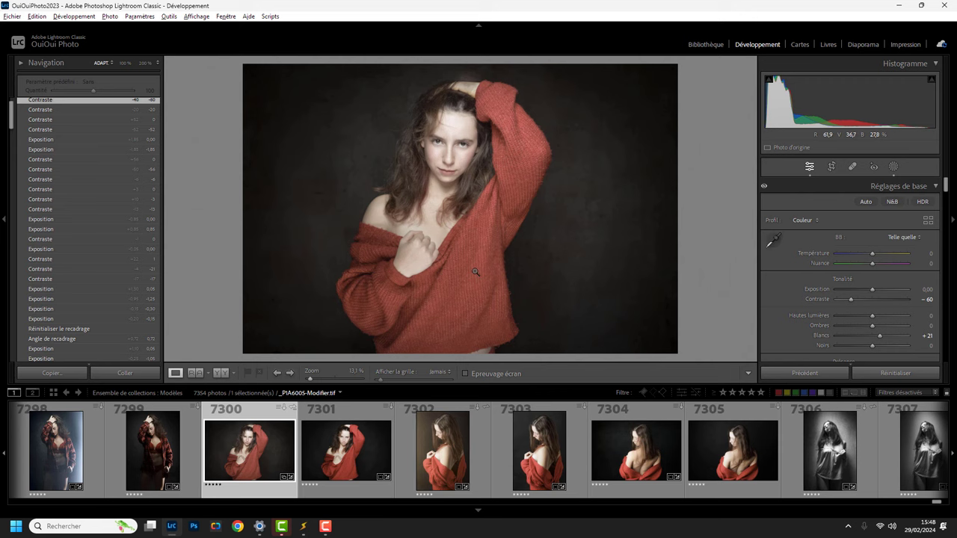
{"action": "double_click", "coordinate": [850, 299]}
{"action": "left_click", "coordinate": [302, 526]}
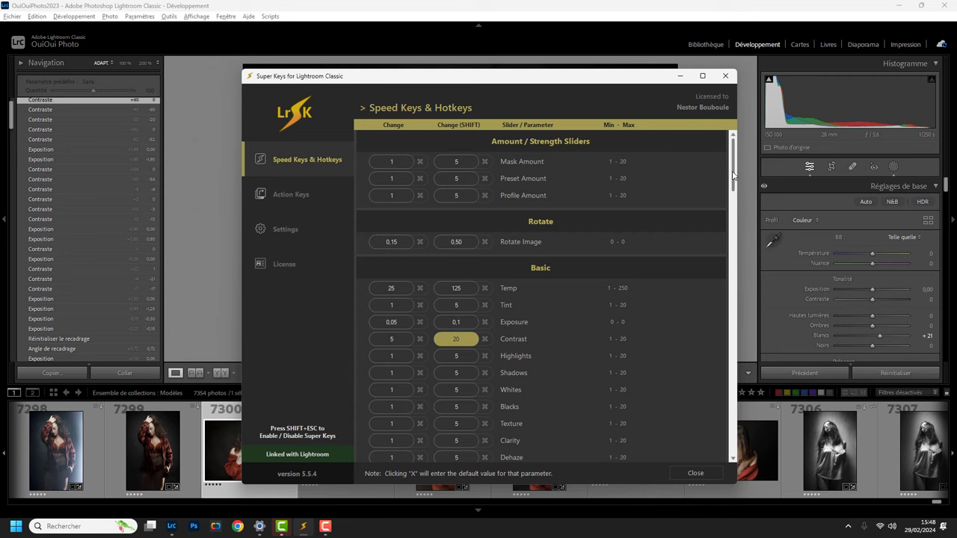
Browse the increment settings, return to the Speed Keys & Hotkeys list, and bring Lightroom forward
{"action": "scroll", "coordinate": [735, 232], "scroll_direction": "down", "scroll_amount": 3}
{"action": "left_click_drag", "start_coordinate": [734, 223], "coordinate": [732, 447]}
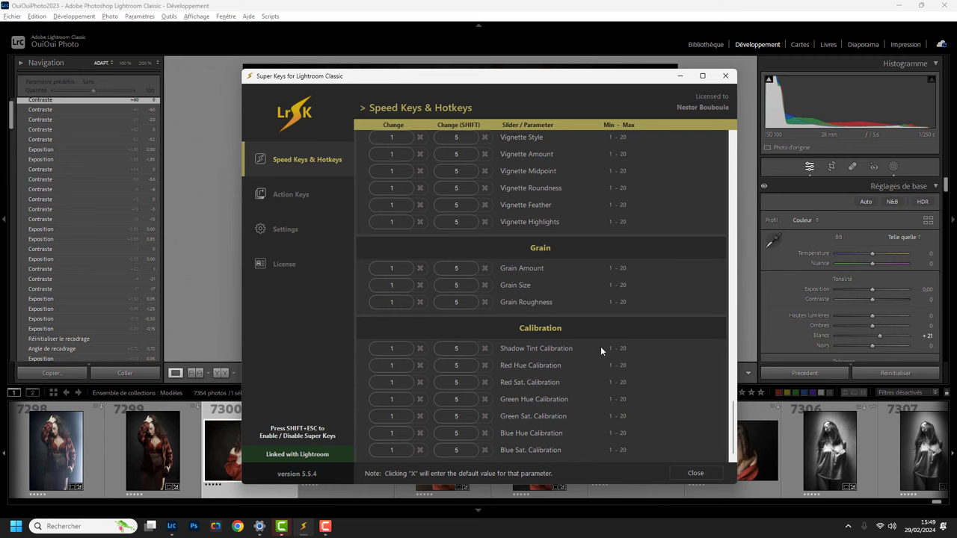
{"action": "left_click_drag", "start_coordinate": [735, 408], "coordinate": [737, 145]}
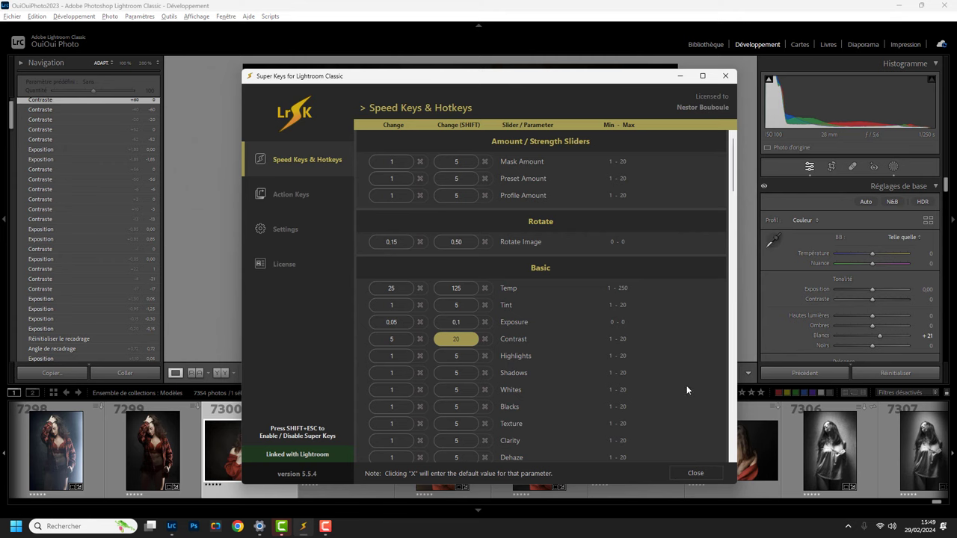
{"action": "left_click", "coordinate": [695, 473]}
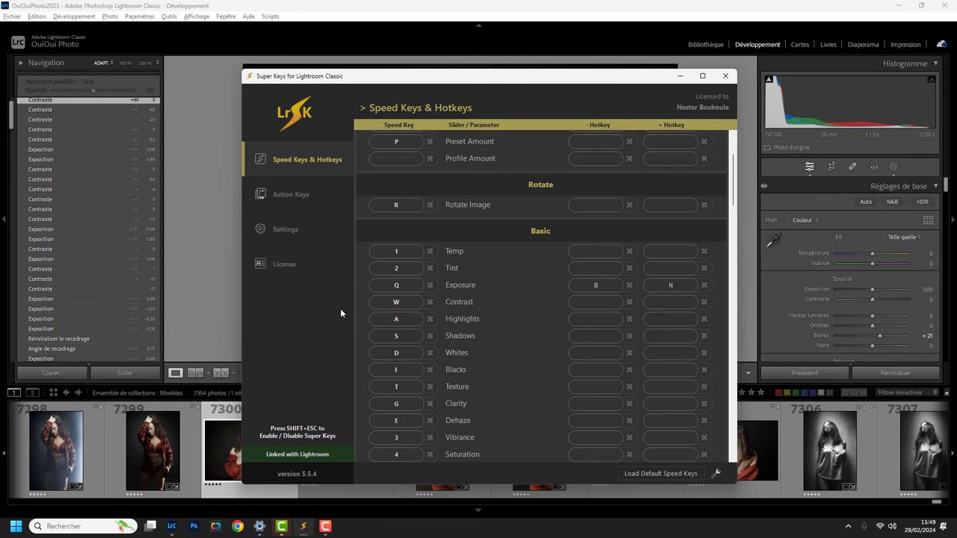
{"action": "left_click", "coordinate": [226, 249]}
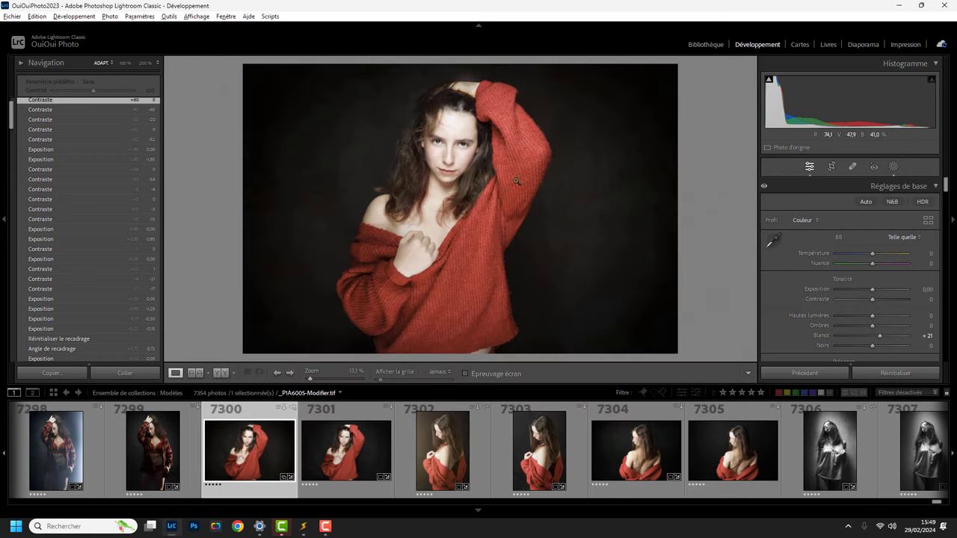
Darken the portrait's Exposure to about -1.05 by dragging and scrolling, then reopen Super Keys
{"action": "left_click_drag", "start_coordinate": [931, 290], "coordinate": [927, 297]}
{"action": "scroll", "coordinate": [926, 298], "scroll_direction": "down", "scroll_amount": 3}
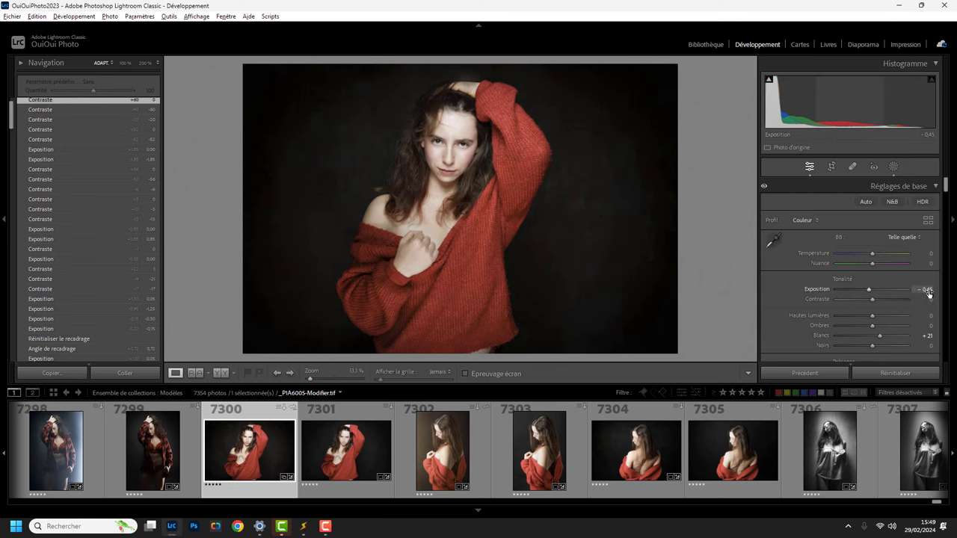
{"action": "scroll", "coordinate": [926, 296], "scroll_direction": "down", "scroll_amount": 3}
{"action": "scroll", "coordinate": [926, 294], "scroll_direction": "down", "scroll_amount": 3}
{"action": "scroll", "coordinate": [927, 294], "scroll_direction": "down", "scroll_amount": 2}
{"action": "scroll", "coordinate": [927, 293], "scroll_direction": "down", "scroll_amount": 2}
{"action": "scroll", "coordinate": [927, 294], "scroll_direction": "down", "scroll_amount": 1}
{"action": "scroll", "coordinate": [868, 288], "scroll_direction": "up", "scroll_amount": 4}
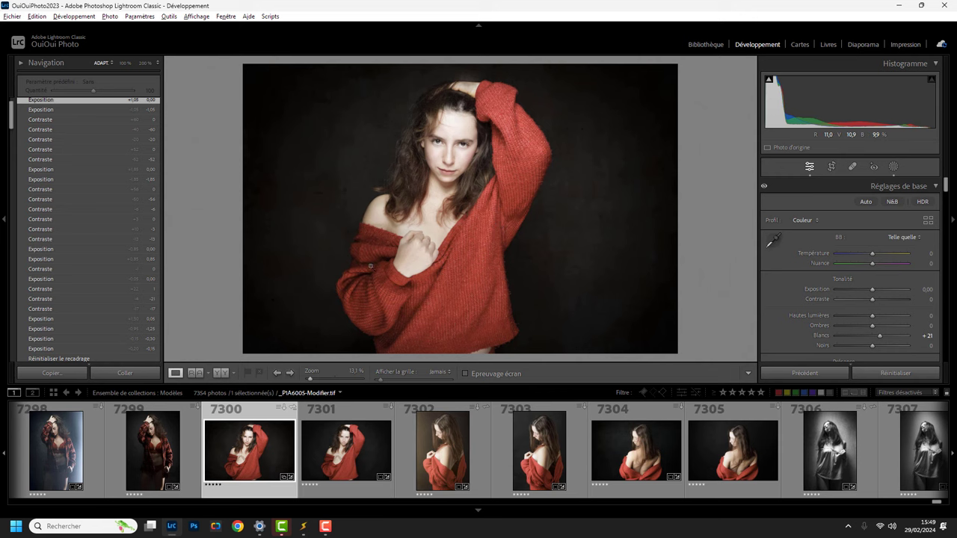
{"action": "left_click", "coordinate": [302, 526]}
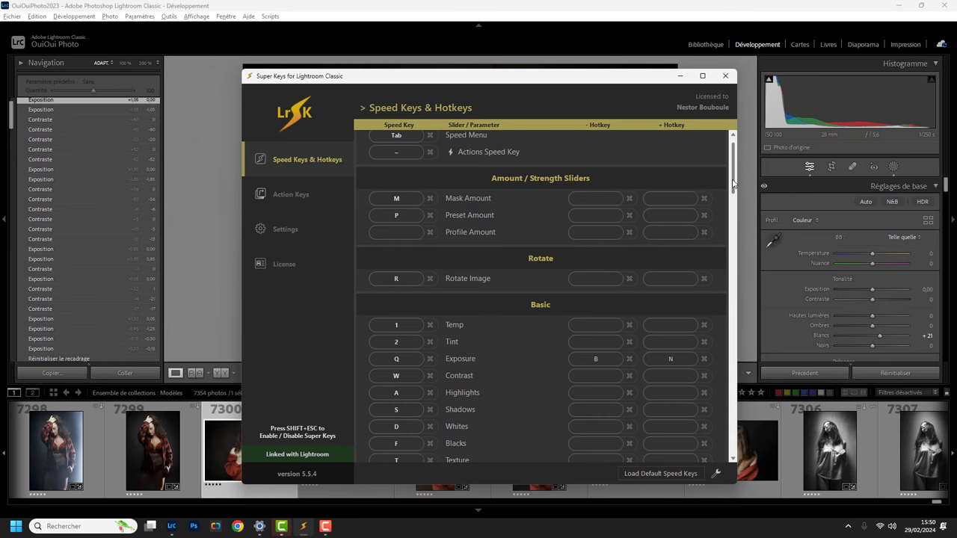
Open the Super Keys Settings page showing heads-up display options and Drag Sensitivity 25
{"action": "scroll", "coordinate": [670, 165], "scroll_direction": "up", "scroll_amount": 1}
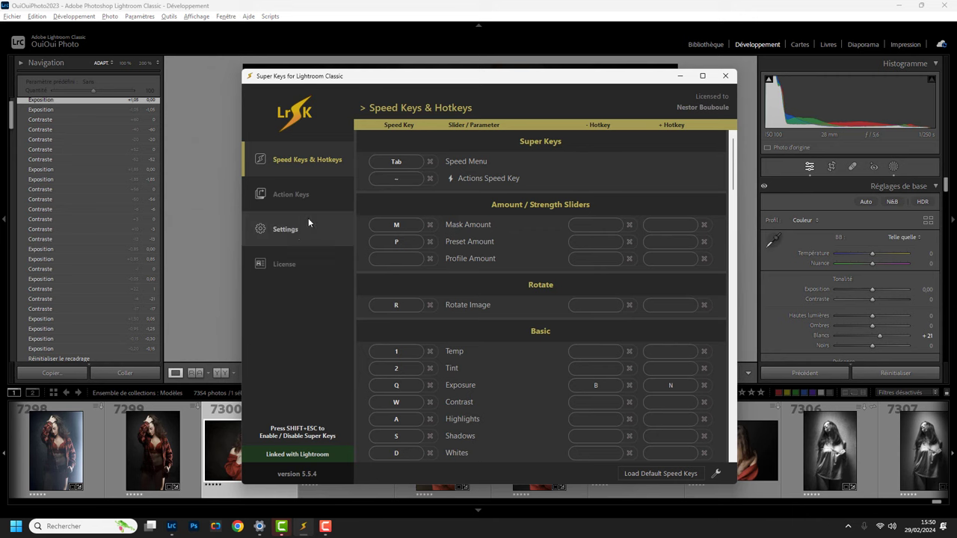
{"action": "left_click", "coordinate": [293, 231]}
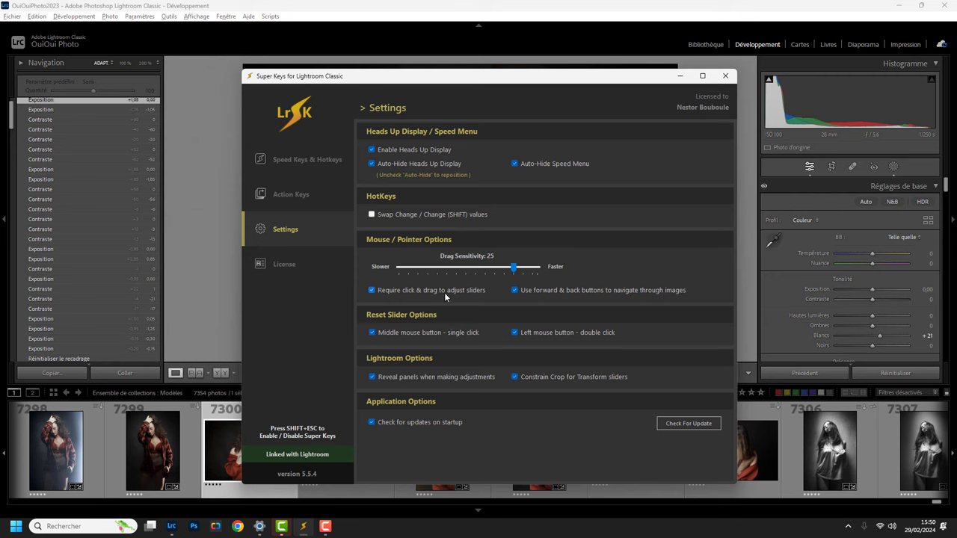
Go back to Speed Keys & Hotkeys, then open the Action Keys page with a blank action
{"action": "left_click", "coordinate": [308, 164]}
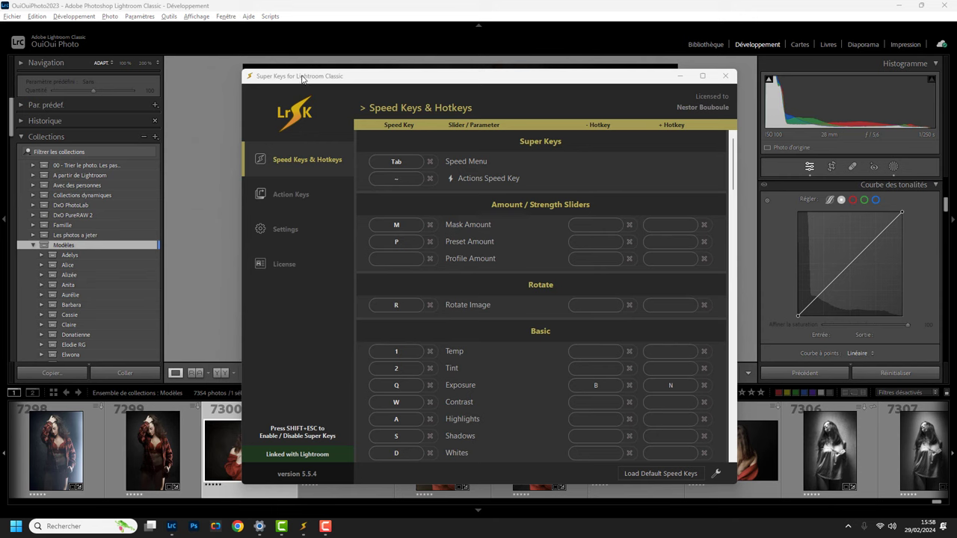
{"action": "left_click", "coordinate": [296, 194]}
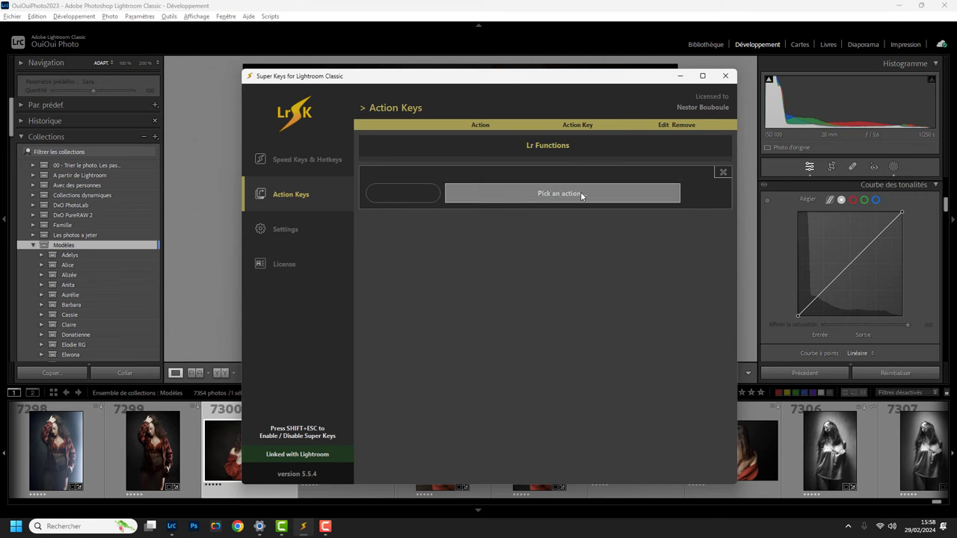
Map Ctrl+H to the Lr Function Crop > 1 x 1 Crop, save it, and return to Lightroom
{"action": "left_click", "coordinate": [416, 192]}
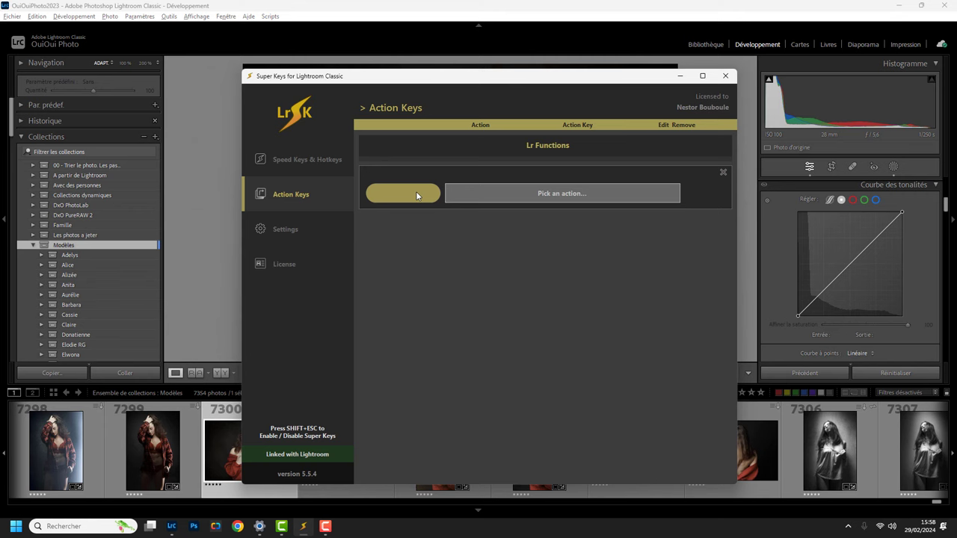
{"action": "key", "text": "ctrl+h"}
{"action": "left_click", "coordinate": [530, 193]}
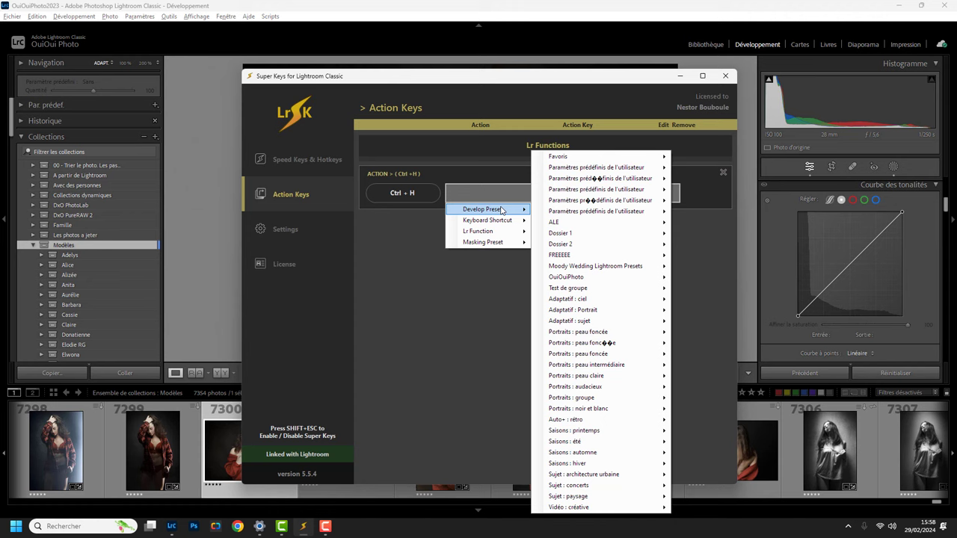
{"action": "mouse_move", "coordinate": [555, 440]}
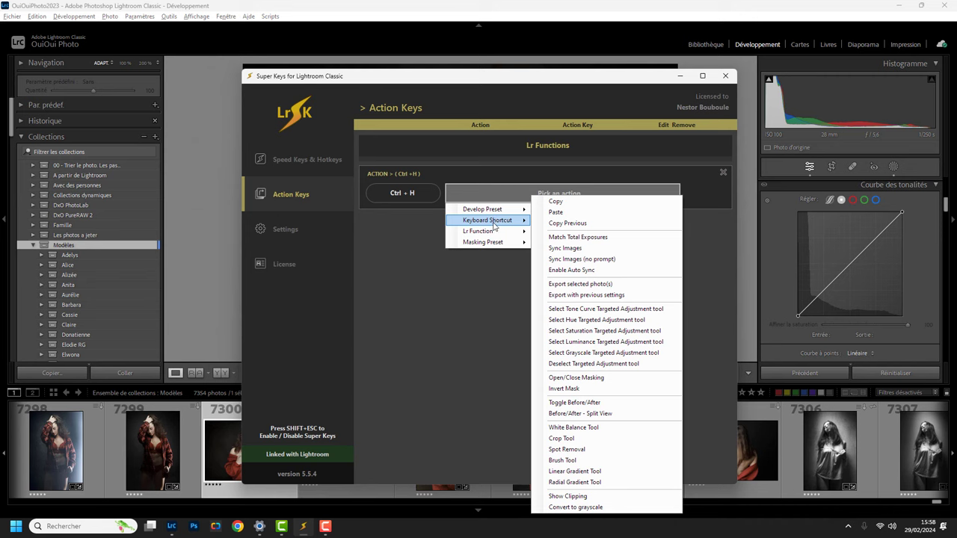
{"action": "mouse_move", "coordinate": [486, 231]}
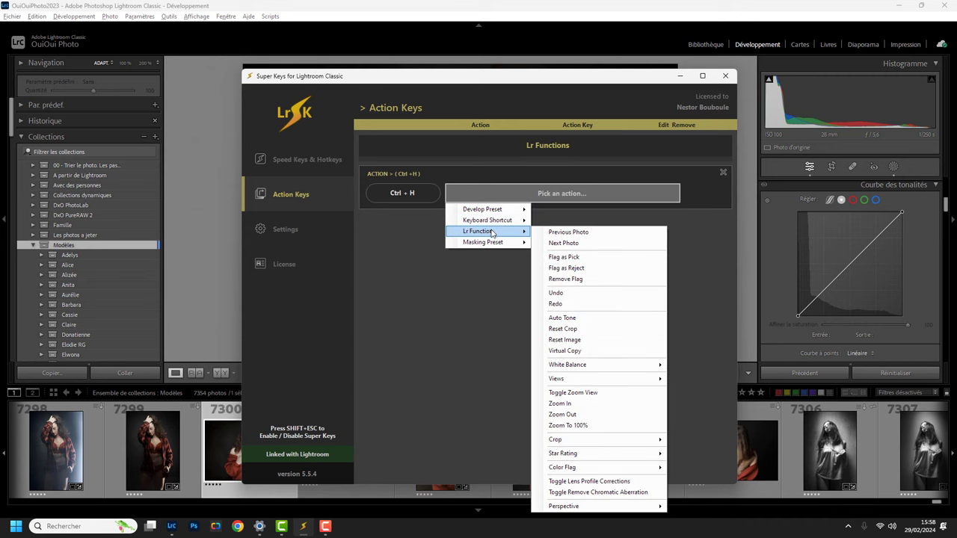
{"action": "mouse_move", "coordinate": [598, 440]}
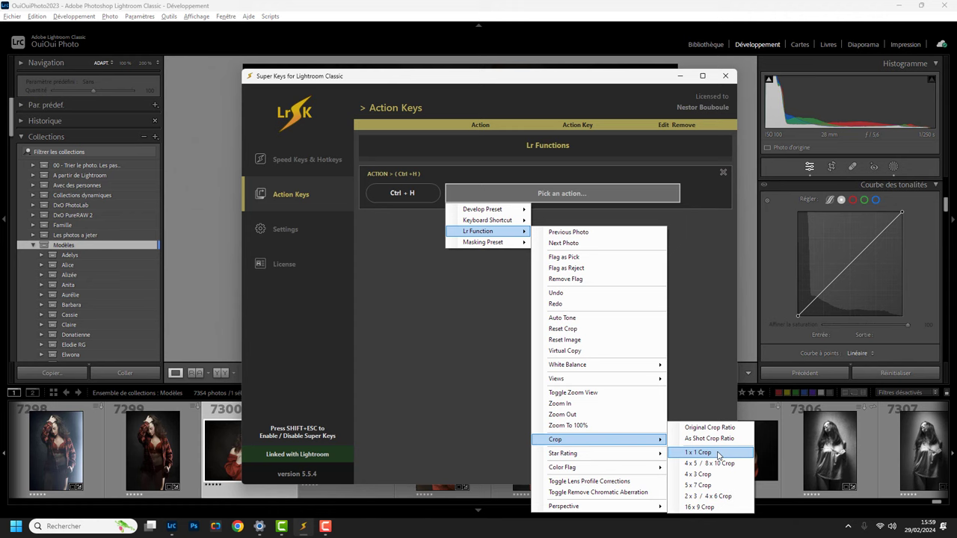
{"action": "left_click", "coordinate": [717, 454]}
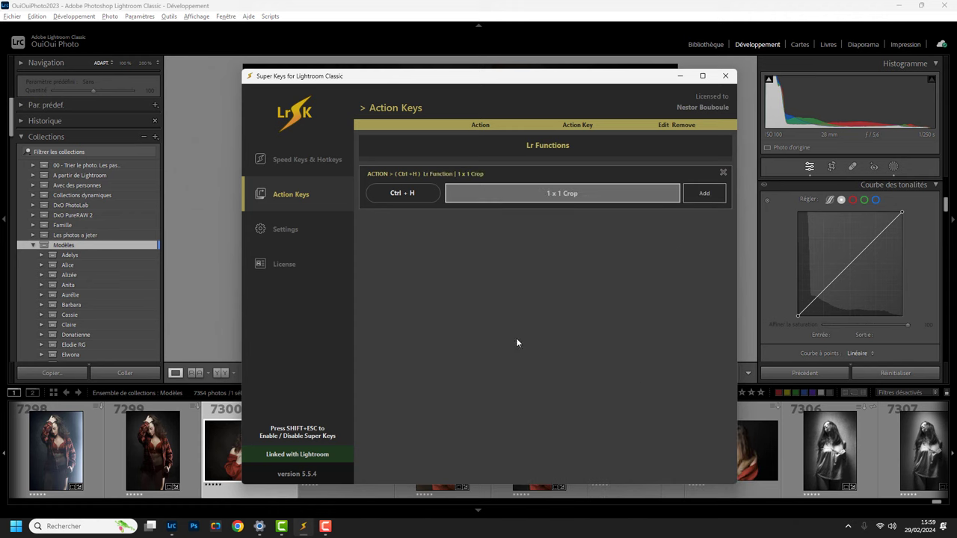
{"action": "left_click", "coordinate": [701, 196]}
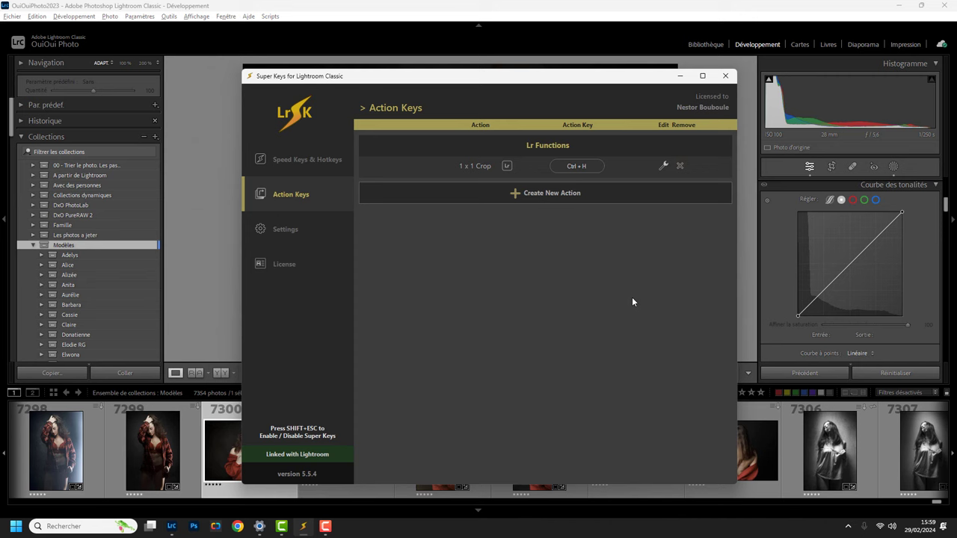
{"action": "left_click", "coordinate": [182, 267]}
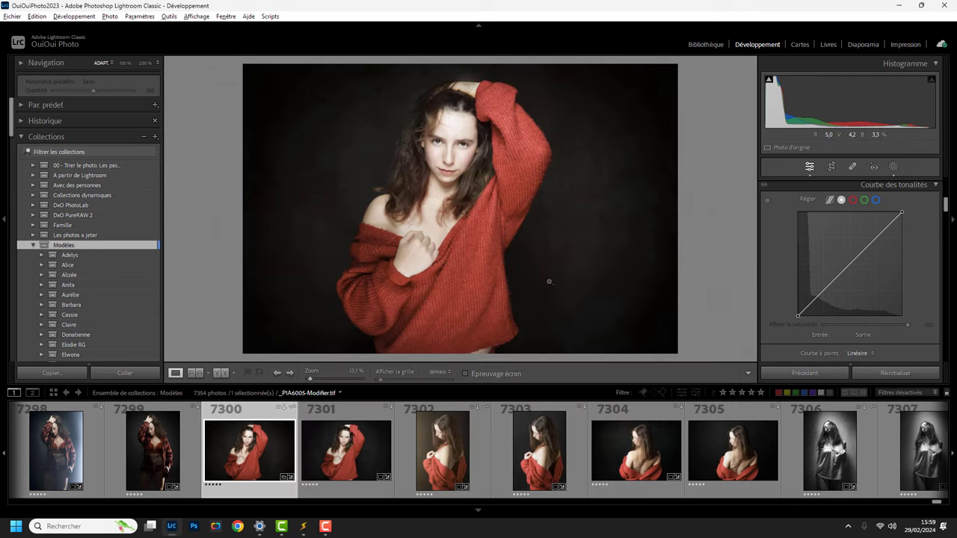
Crop the portrait to a 1:1 square with Ctrl+H and bring back the Super Keys window
{"action": "key", "text": "ctrl+h"}
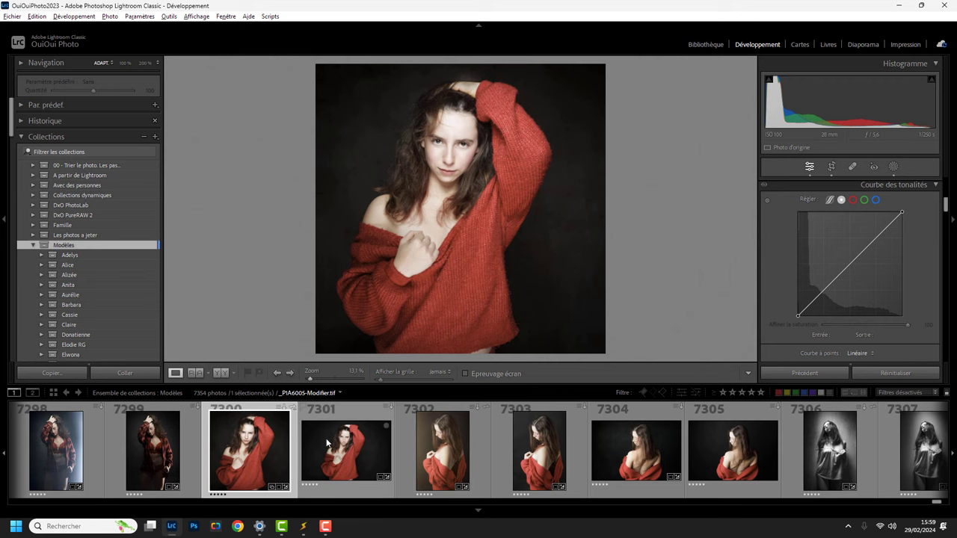
{"action": "left_click", "coordinate": [303, 526]}
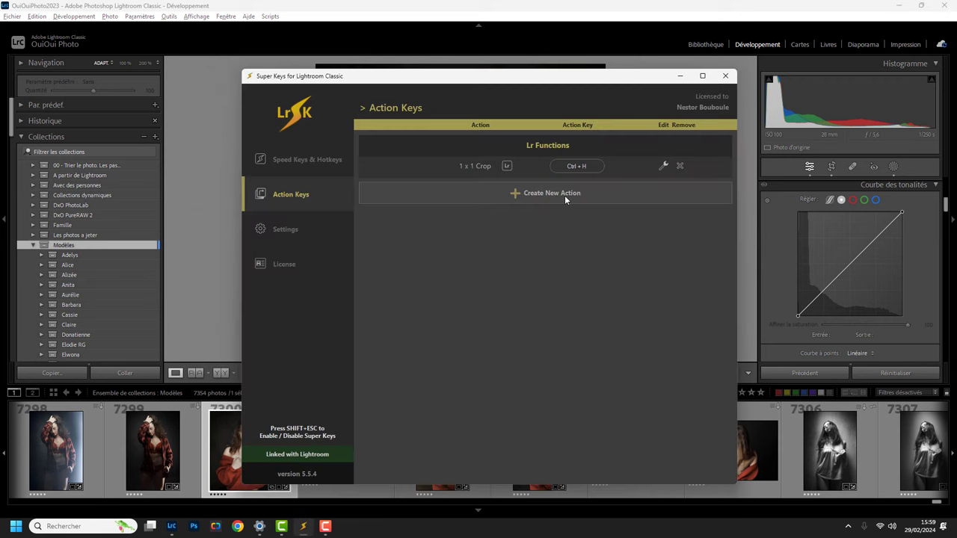
Remap the Super Keys 1 x 1 Crop action to Lr Function > Virtual Copy, then make a virtual copy
{"action": "left_click", "coordinate": [662, 166]}
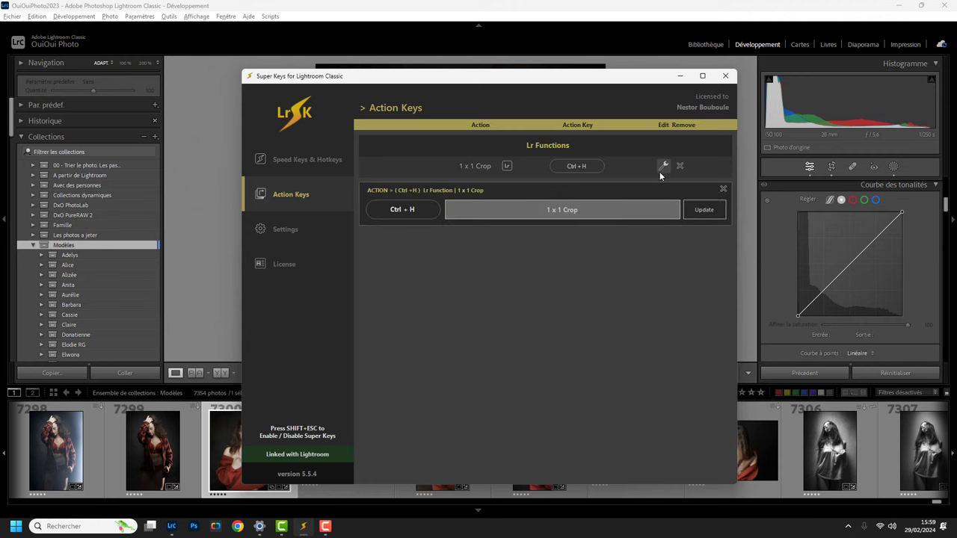
{"action": "left_click", "coordinate": [553, 203]}
{"action": "mouse_move", "coordinate": [486, 248]}
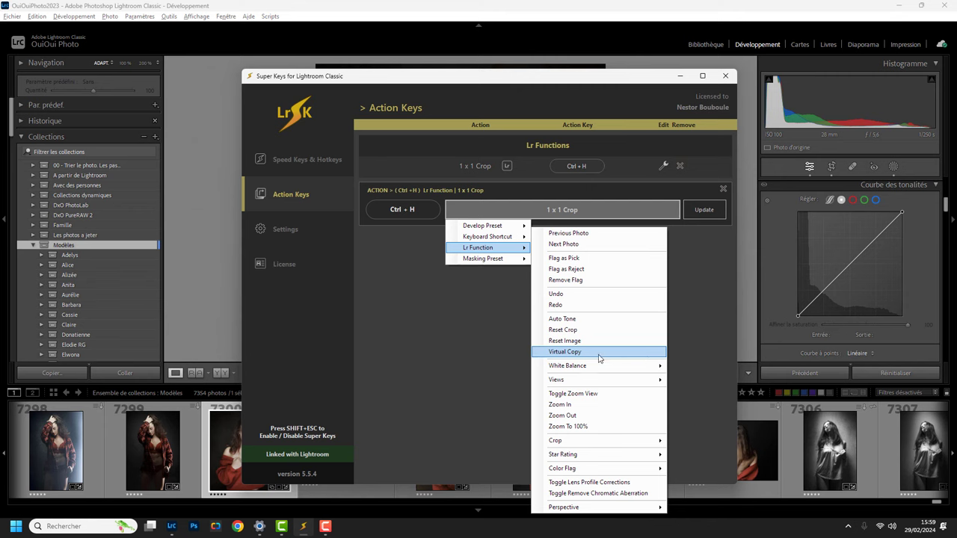
{"action": "left_click", "coordinate": [598, 354]}
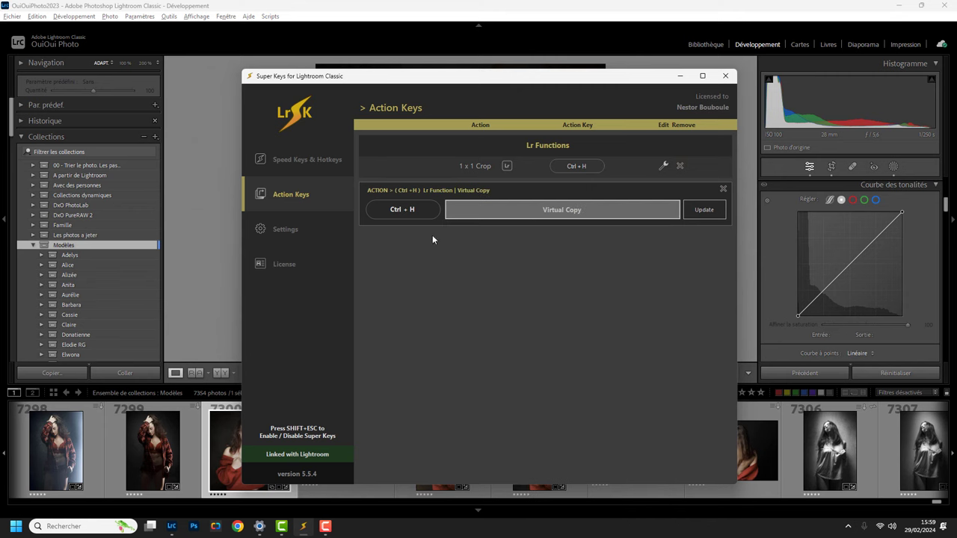
{"action": "left_click", "coordinate": [705, 212]}
{"action": "left_click", "coordinate": [234, 261]}
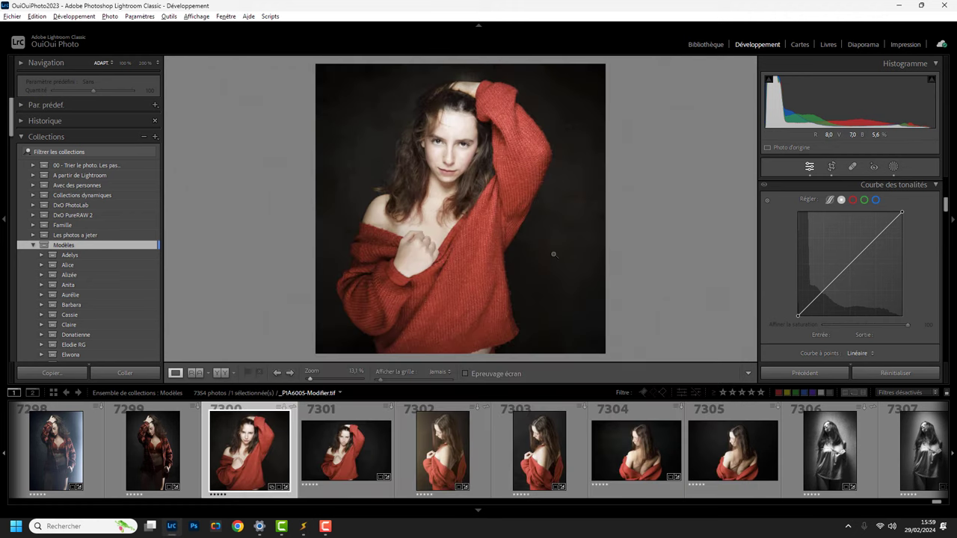
{"action": "key", "text": "ctrl+apostrophe"}
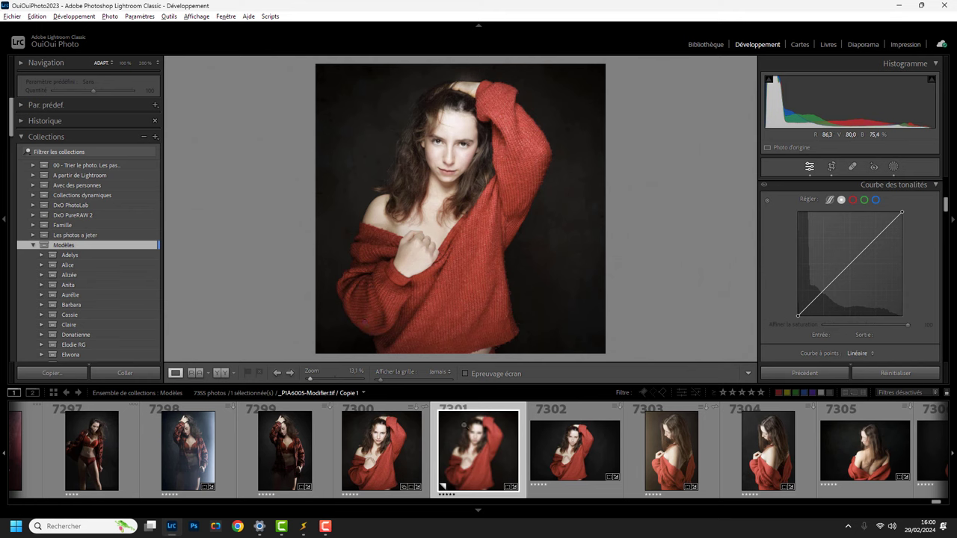
Right-click the virtual copy thumbnail to show its options
{"action": "right_click", "coordinate": [505, 211]}
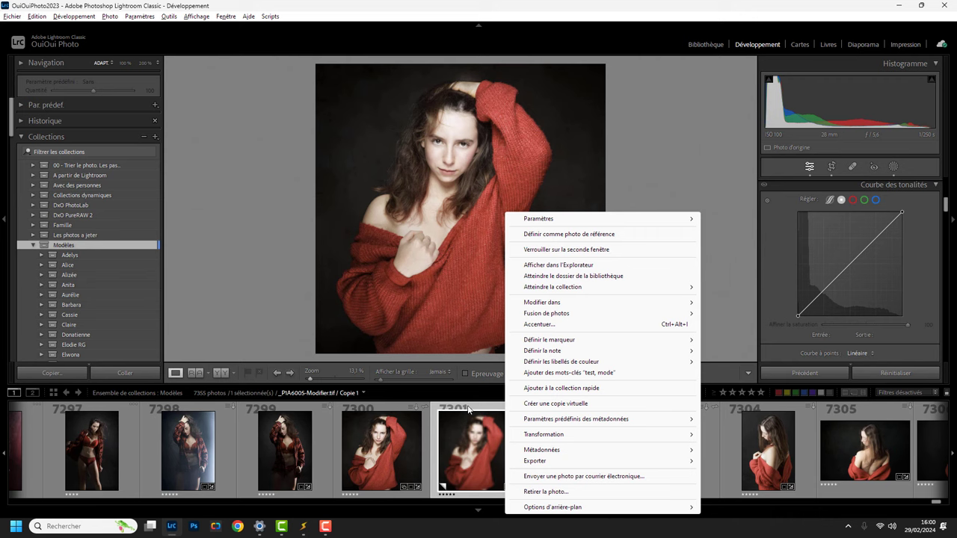
Return to original thumbnail 7300 and reset its crop aspect to Tel quel, uncropped full frame
{"action": "left_click", "coordinate": [399, 407]}
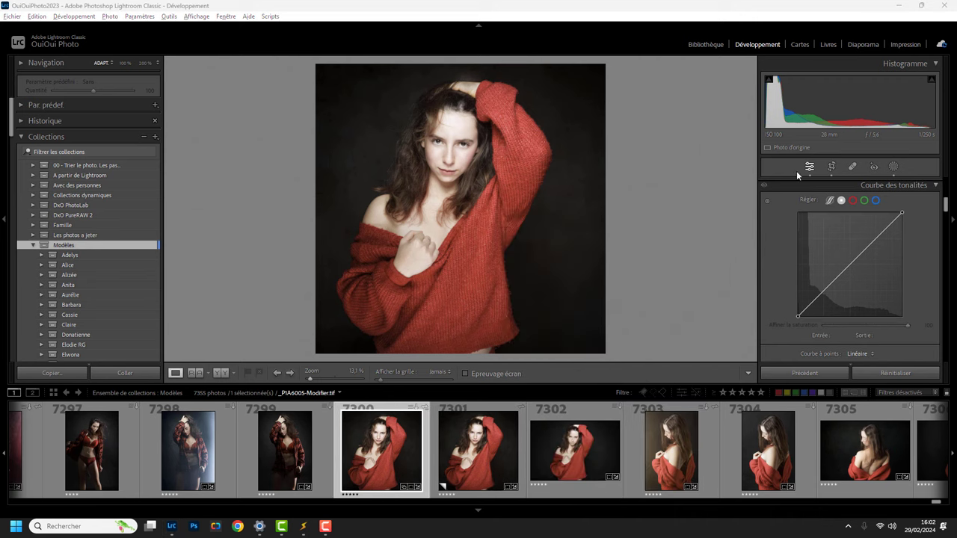
{"action": "left_click", "coordinate": [832, 165]}
{"action": "left_click", "coordinate": [909, 209]}
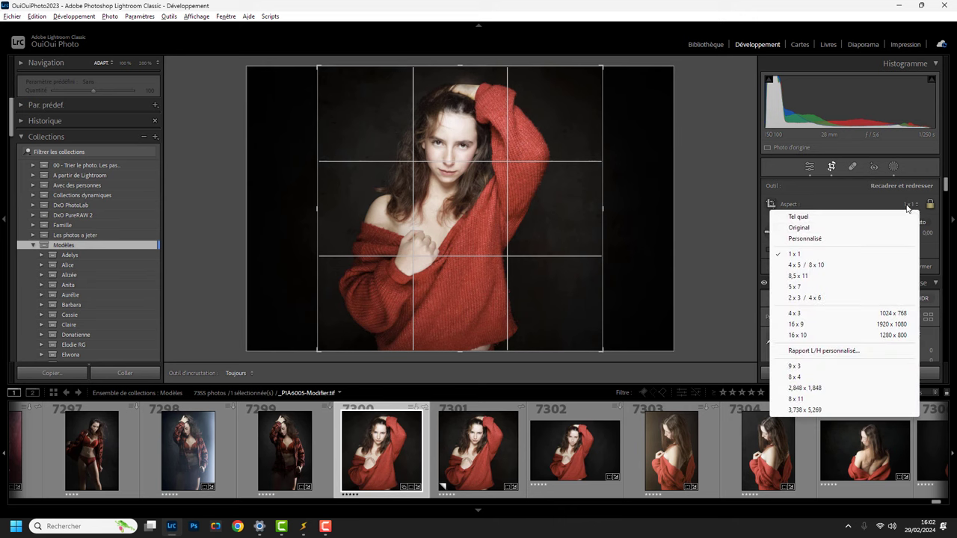
{"action": "left_click", "coordinate": [820, 215]}
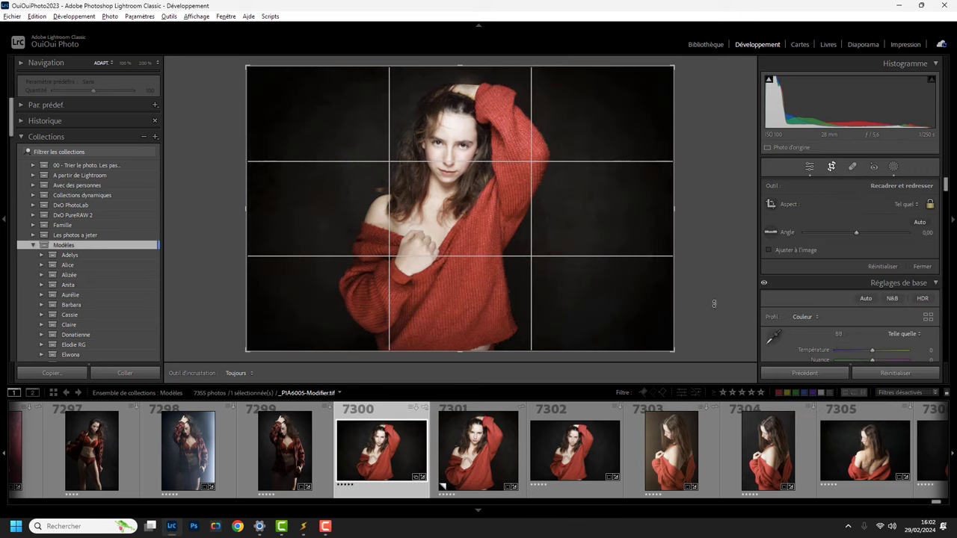
{"action": "left_click", "coordinate": [807, 167]}
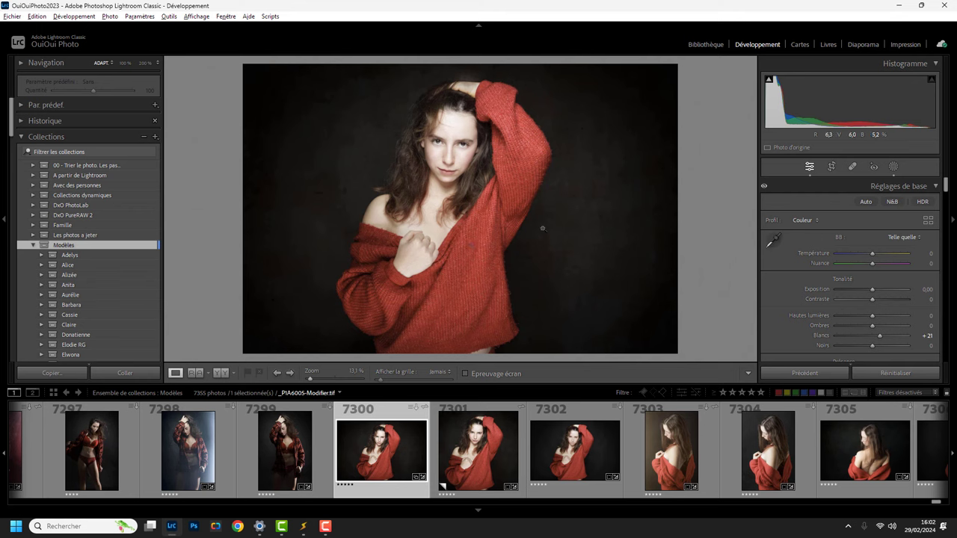
Review the Super Keys Speed Keys & Hotkeys settings, then bring up the Speed Menu over the portrait
{"action": "left_click", "coordinate": [303, 527]}
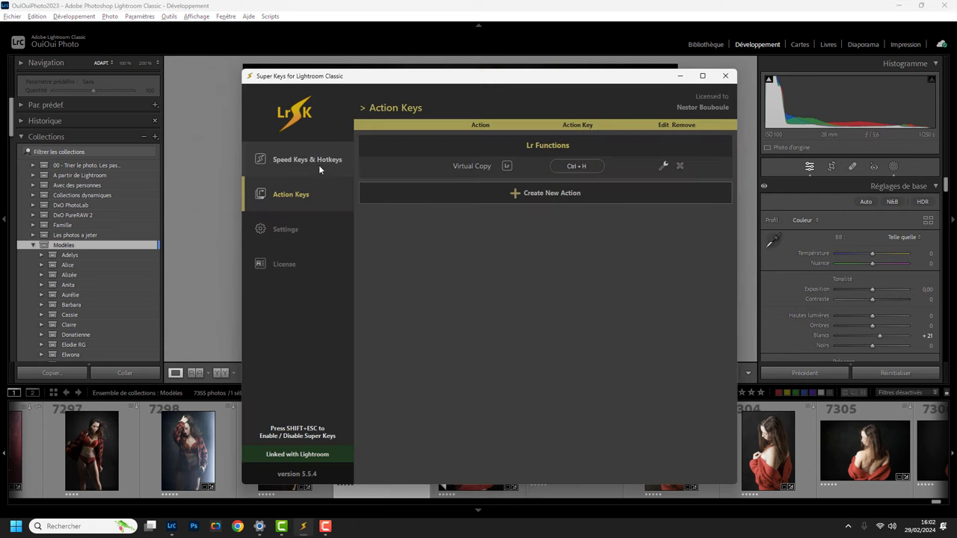
{"action": "left_click", "coordinate": [317, 163]}
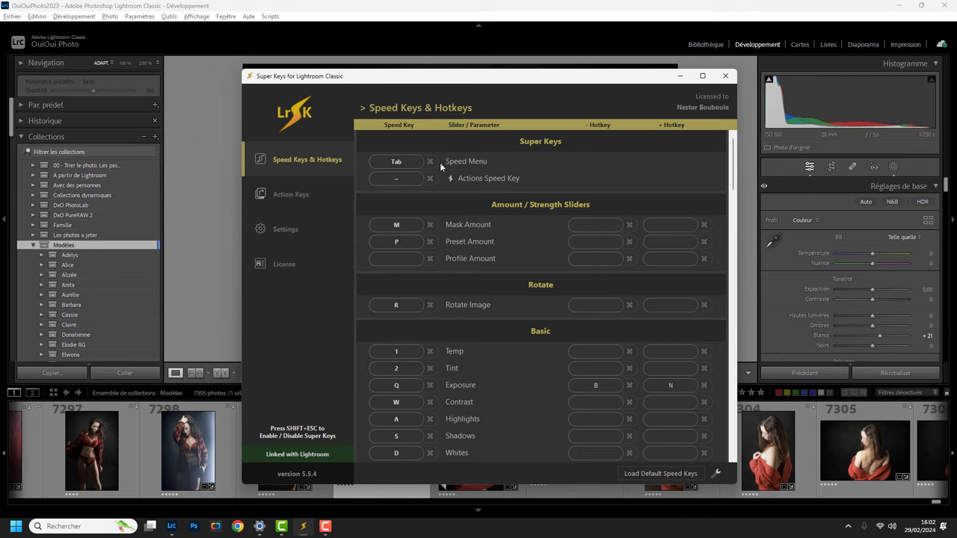
{"action": "left_click", "coordinate": [220, 244]}
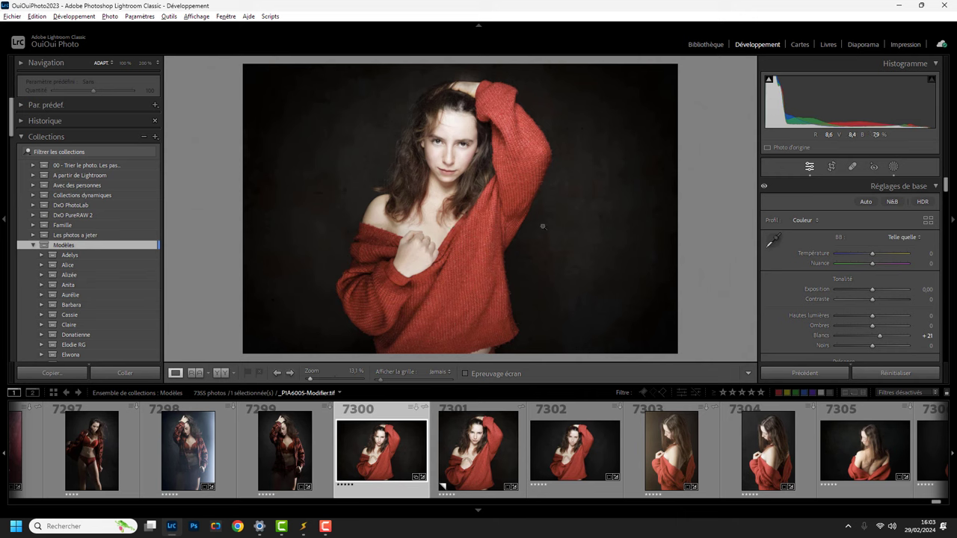
{"action": "key", "text": "Tab"}
Create a Select Subject mask, Masque 3, and inspect its Sujet 1 component
{"action": "left_click", "coordinate": [895, 167]}
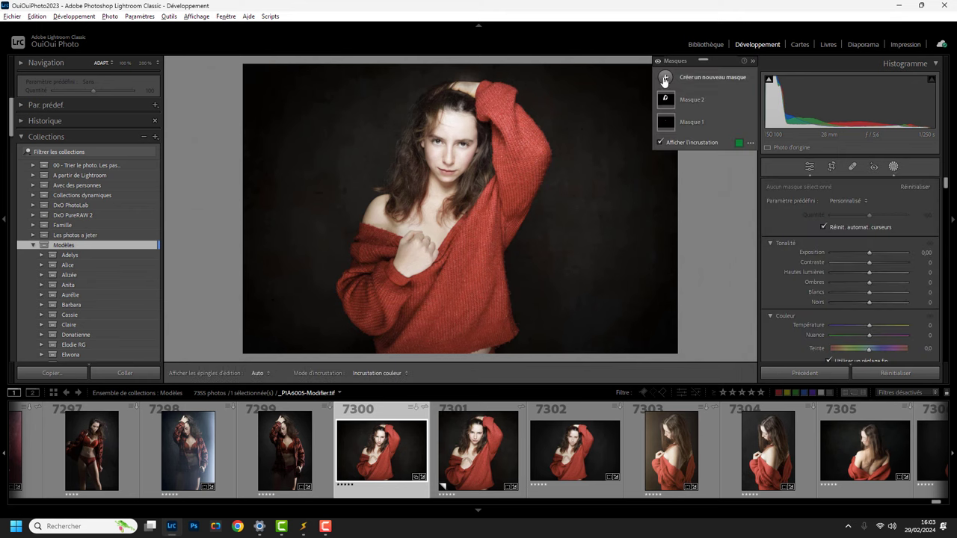
{"action": "left_click", "coordinate": [665, 78]}
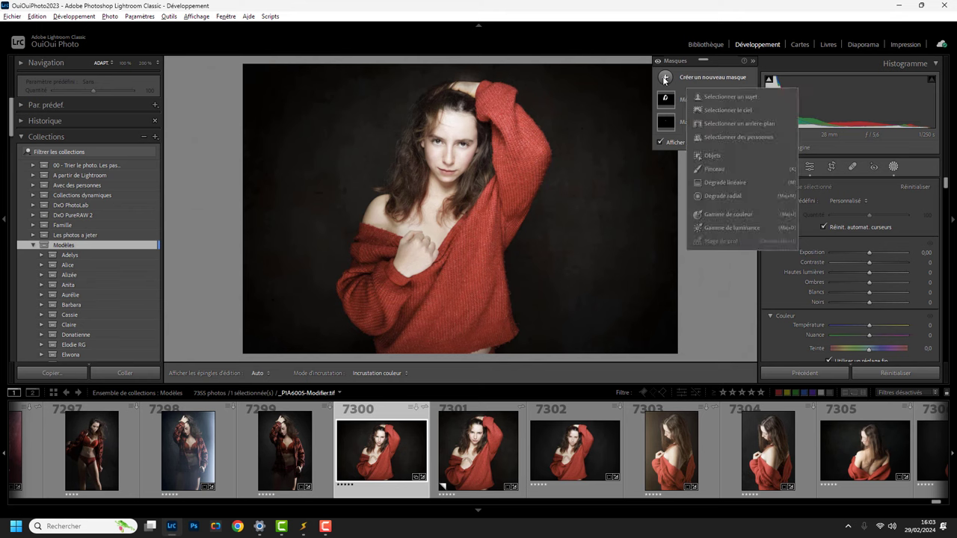
{"action": "left_click", "coordinate": [706, 96]}
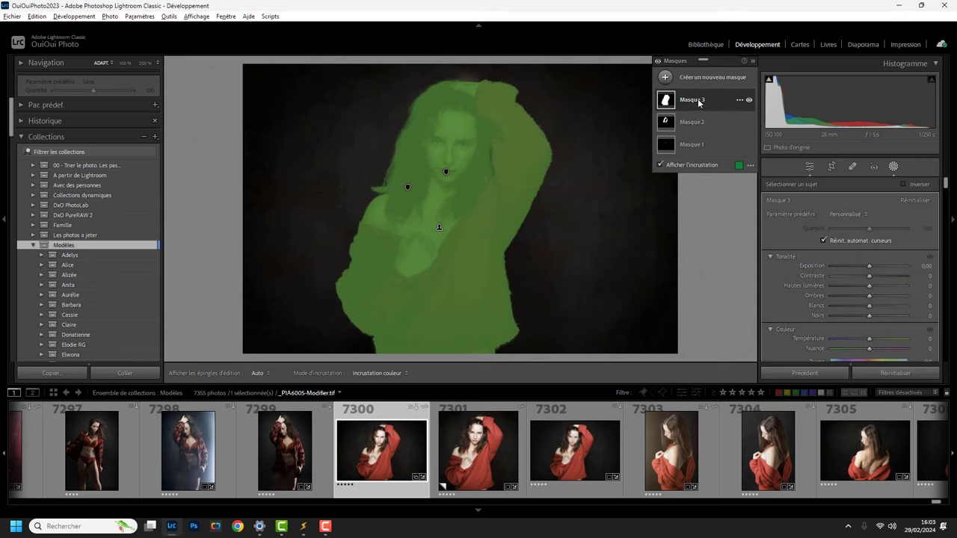
{"action": "left_click", "coordinate": [699, 103]}
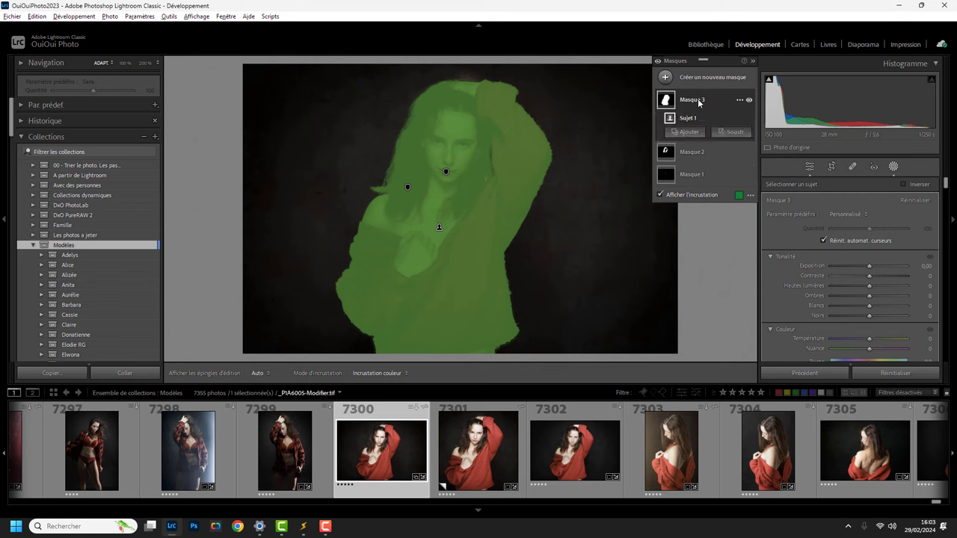
{"action": "mouse_move", "coordinate": [706, 119]}
{"action": "left_click", "coordinate": [740, 119]}
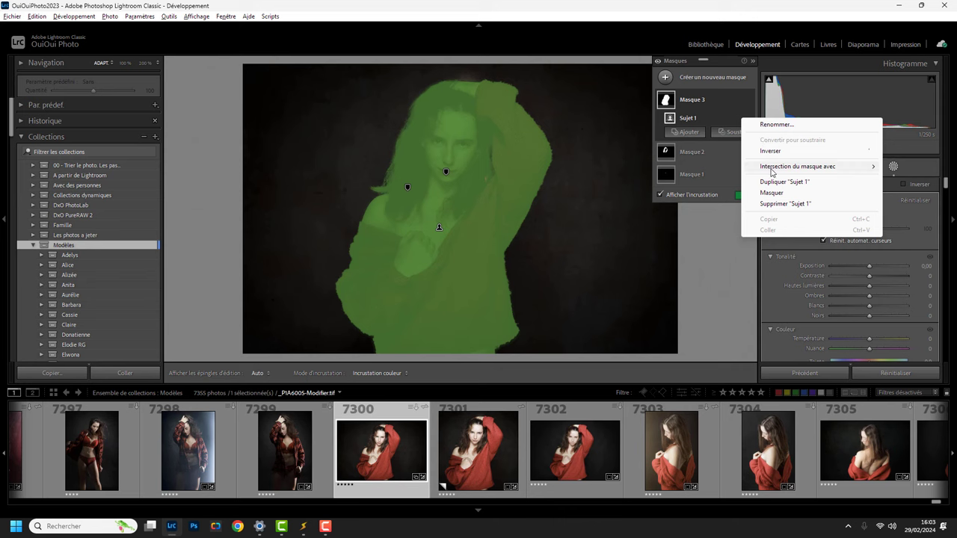
{"action": "left_click", "coordinate": [726, 102]}
{"action": "left_click", "coordinate": [737, 103]}
{"action": "mouse_move", "coordinate": [790, 147]}
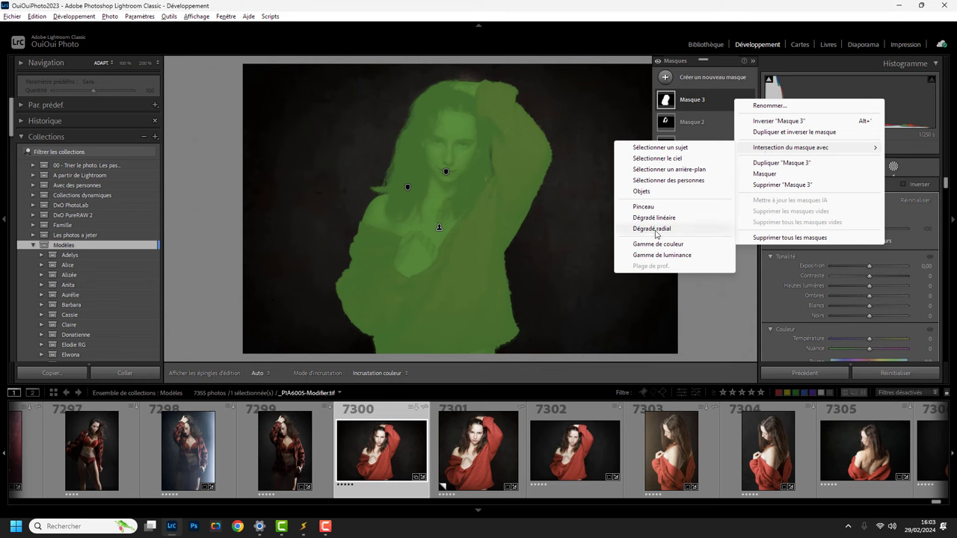
Intersect Masque 3 with a radial gradient around the chest, then delete the gradient and the mask
{"action": "left_click", "coordinate": [657, 229]}
{"action": "mouse_move", "coordinate": [489, 214]}
{"action": "left_mouse_down"}
{"action": "mouse_move", "coordinate": [582, 275]}
{"action": "mouse_move", "coordinate": [597, 333]}
{"action": "left_mouse_up"}
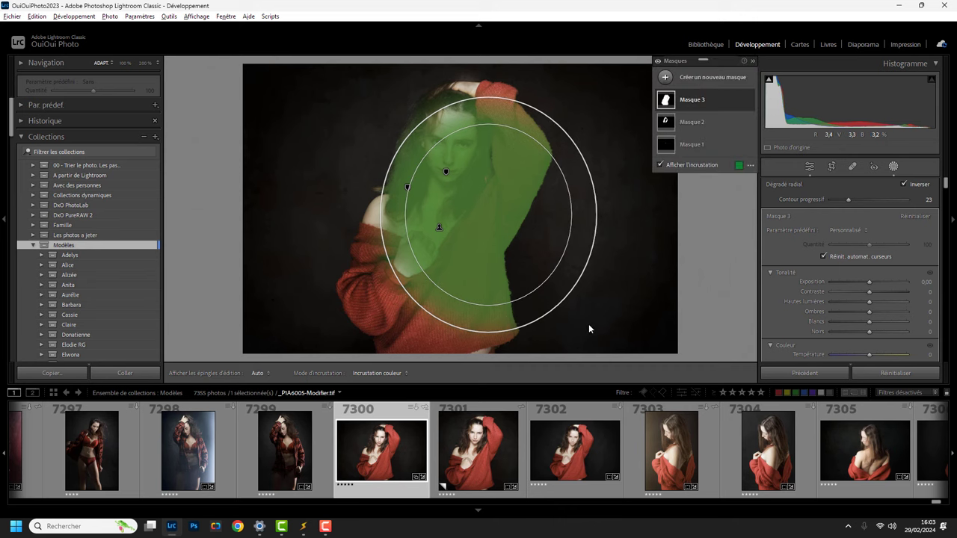
{"action": "left_click_drag", "start_coordinate": [493, 216], "coordinate": [554, 218]}
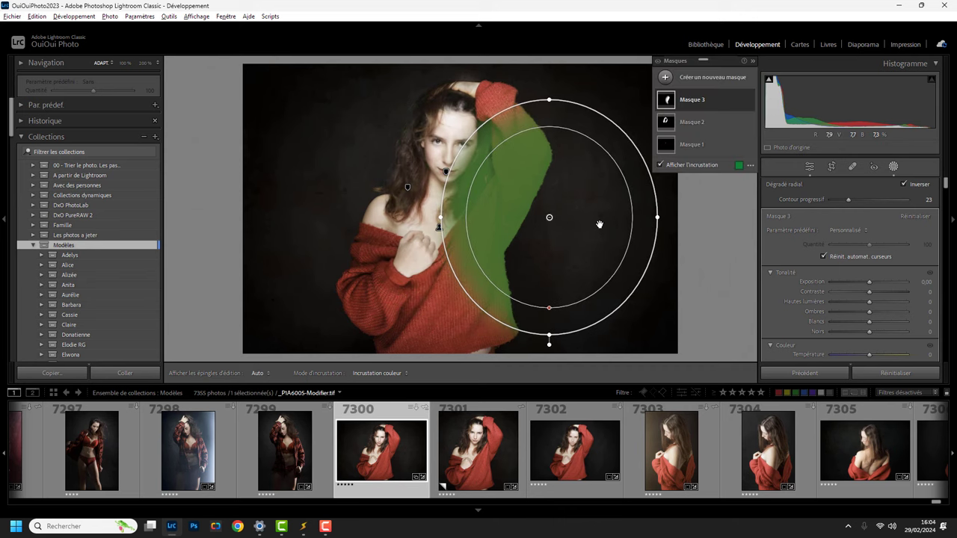
{"action": "key", "text": "Delete"}
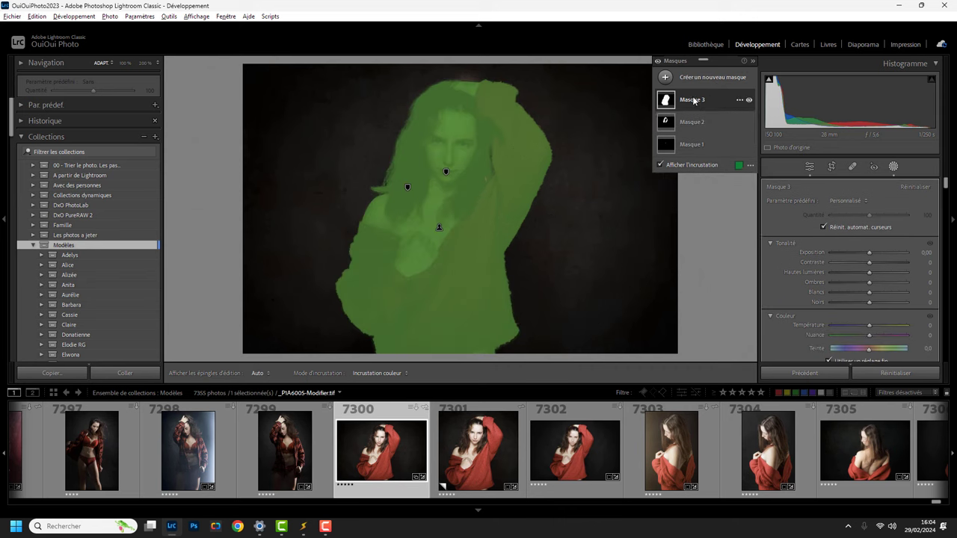
{"action": "key", "text": "Delete"}
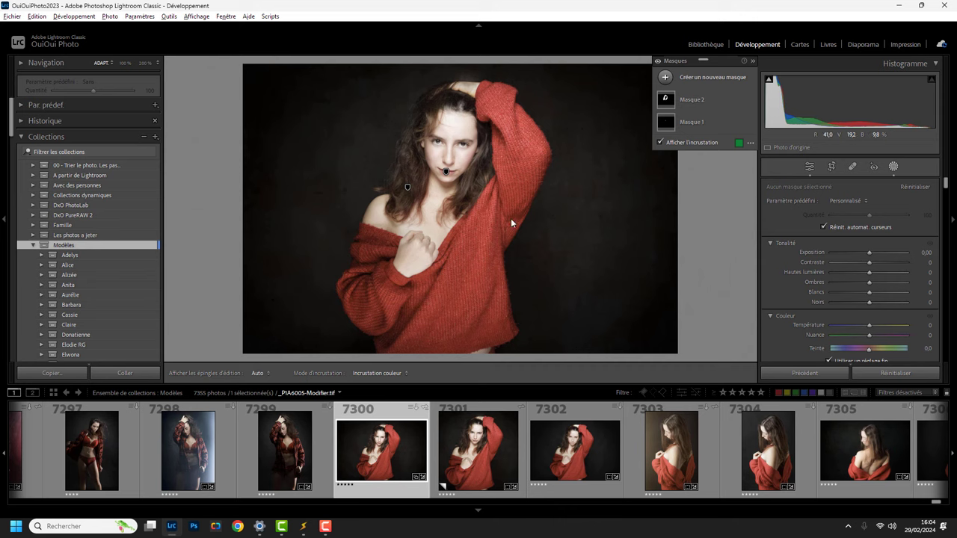
{"action": "key", "text": "ctrl+shift+m"}
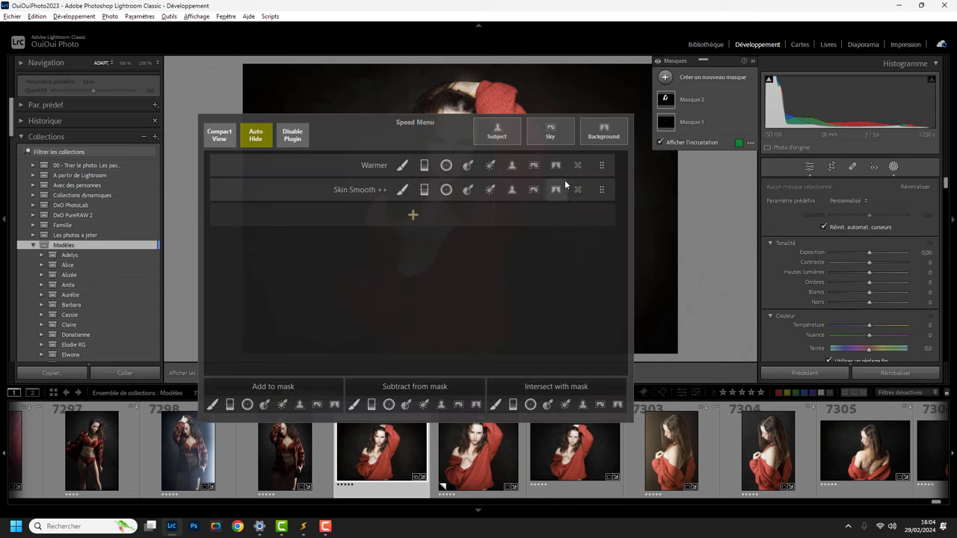
From the Speed Menu, create a Subject mask intersected with an inverted radial gradient
{"action": "left_click", "coordinate": [504, 137]}
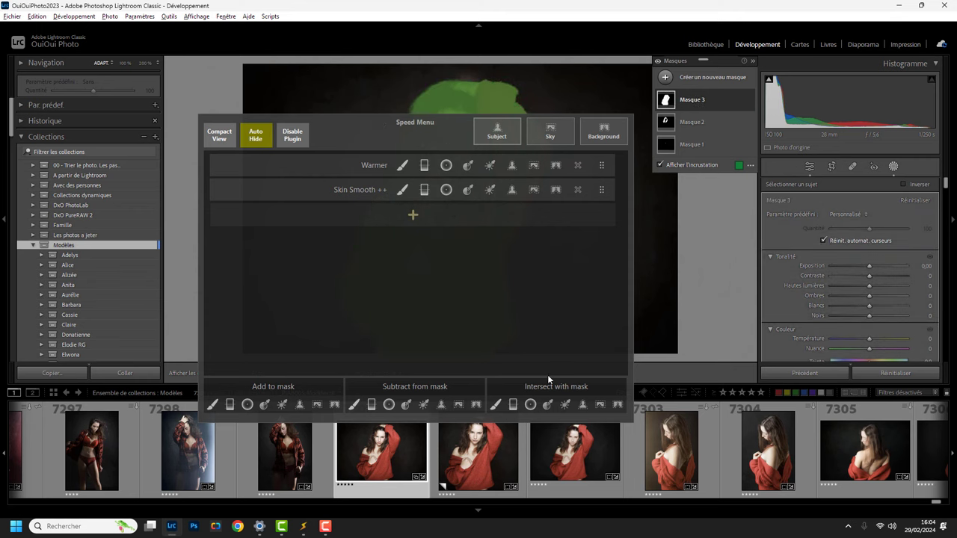
{"action": "left_click", "coordinate": [530, 406]}
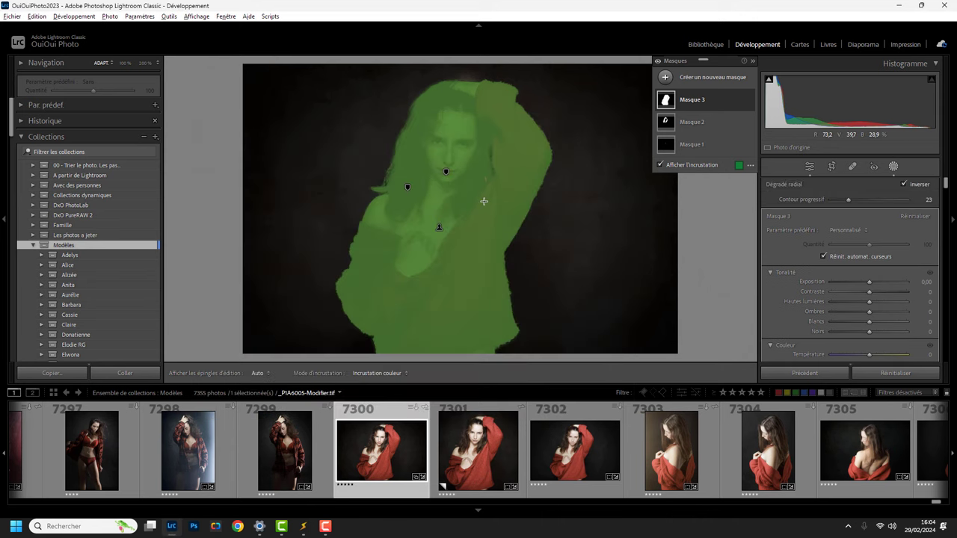
Draw and reposition the radial gradient over the upper body, then delete it from Masque 3
{"action": "left_click_drag", "start_coordinate": [484, 201], "coordinate": [587, 326]}
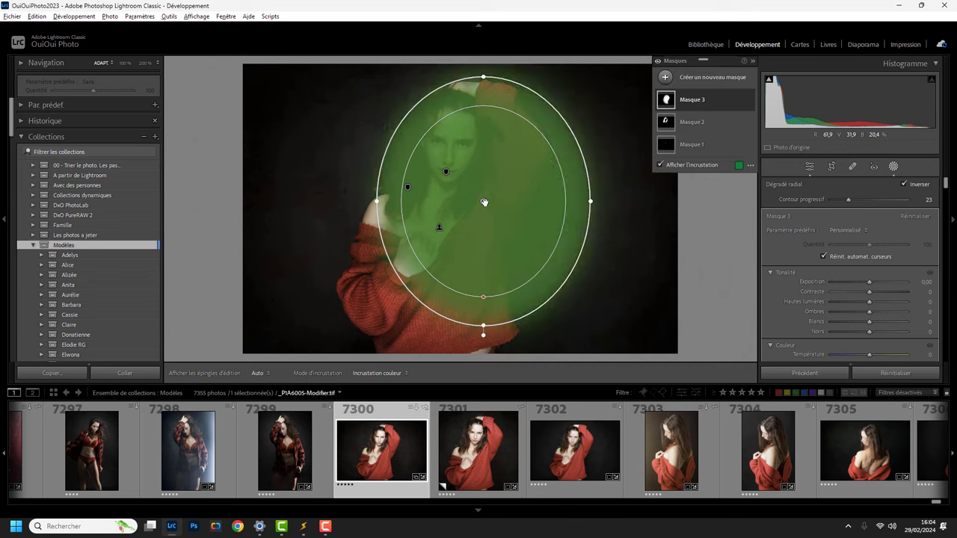
{"action": "left_click_drag", "start_coordinate": [481, 248], "coordinate": [522, 271]}
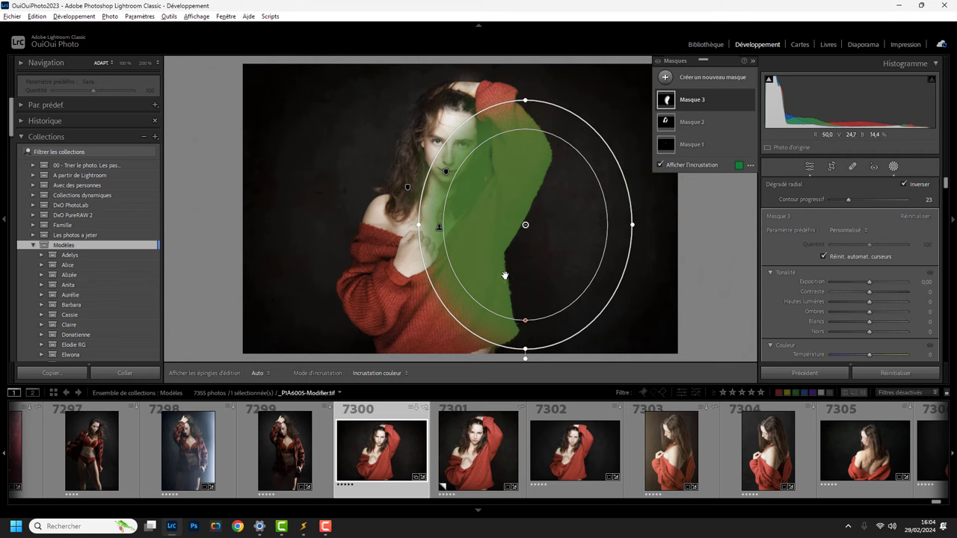
{"action": "mouse_move", "coordinate": [691, 122]}
{"action": "left_click", "coordinate": [695, 102]}
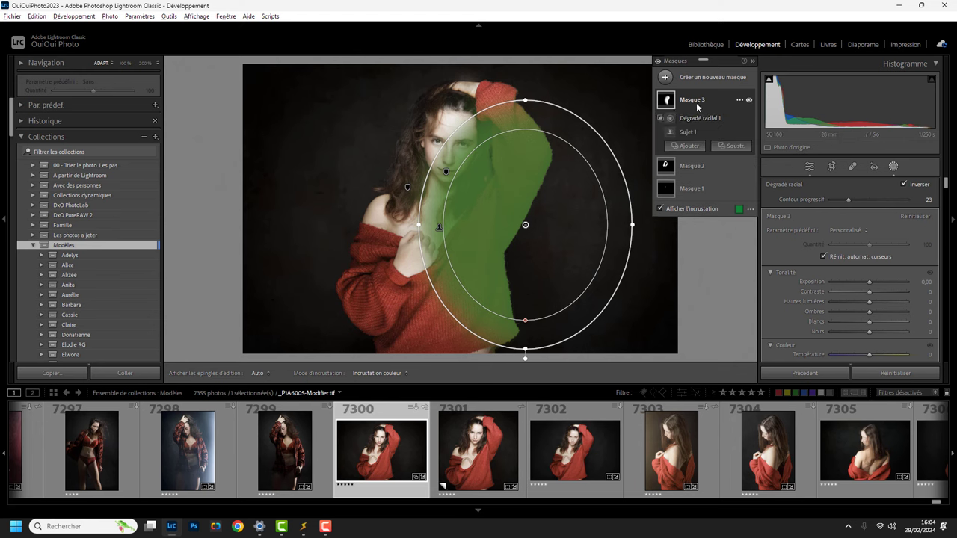
{"action": "key", "text": "Delete"}
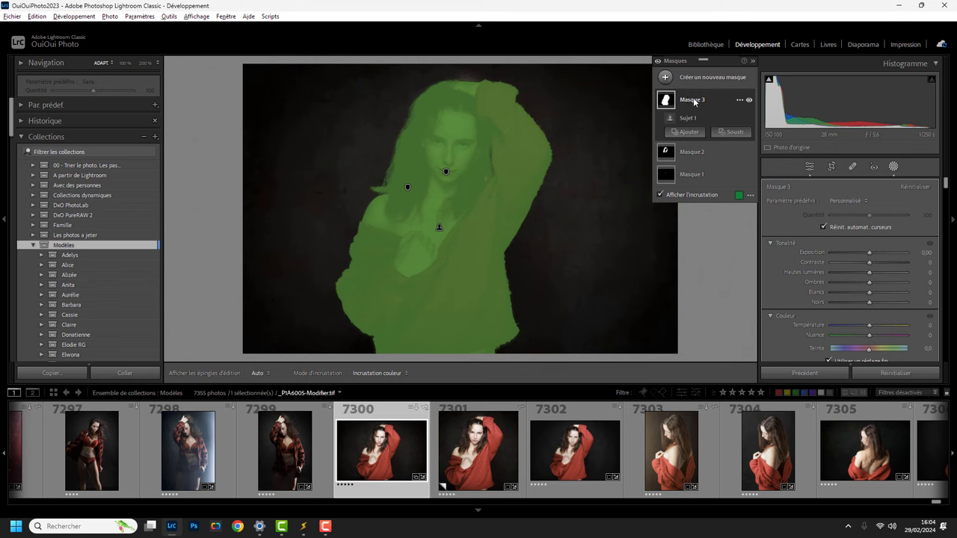
{"action": "left_click", "coordinate": [694, 102]}
Delete Masque 3, browse the mask preset list, and reopen the Speed Menu with Ctrl+Space
{"action": "key", "text": "Delete"}
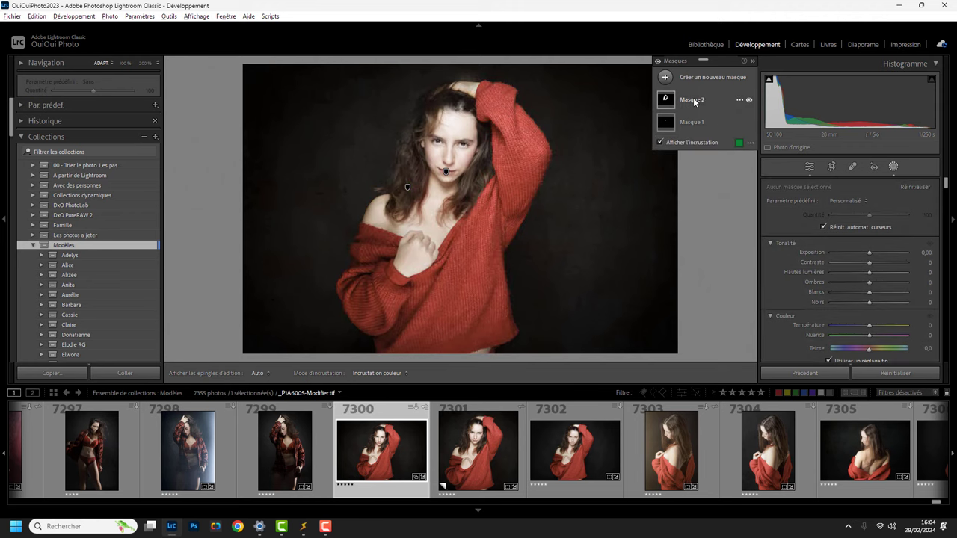
{"action": "left_click", "coordinate": [845, 200]}
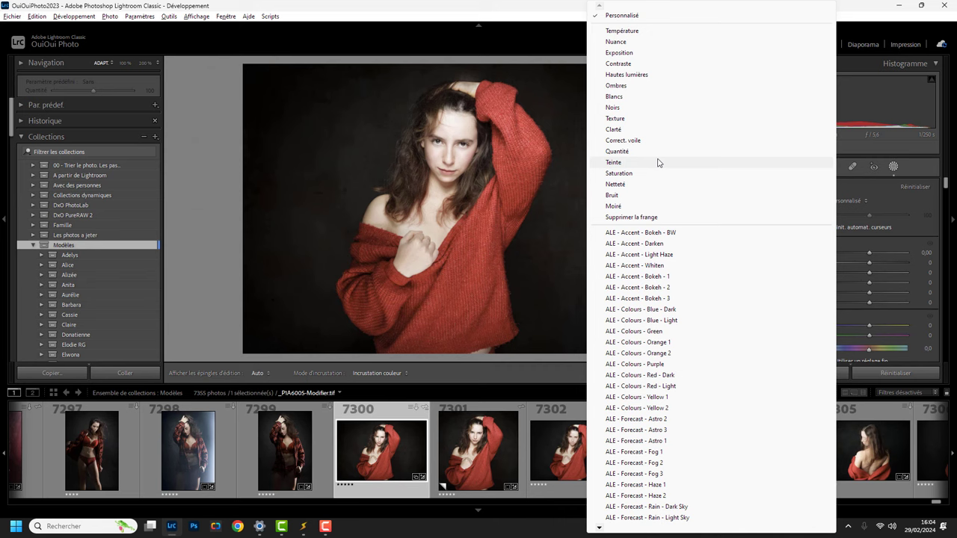
{"action": "left_click", "coordinate": [186, 215]}
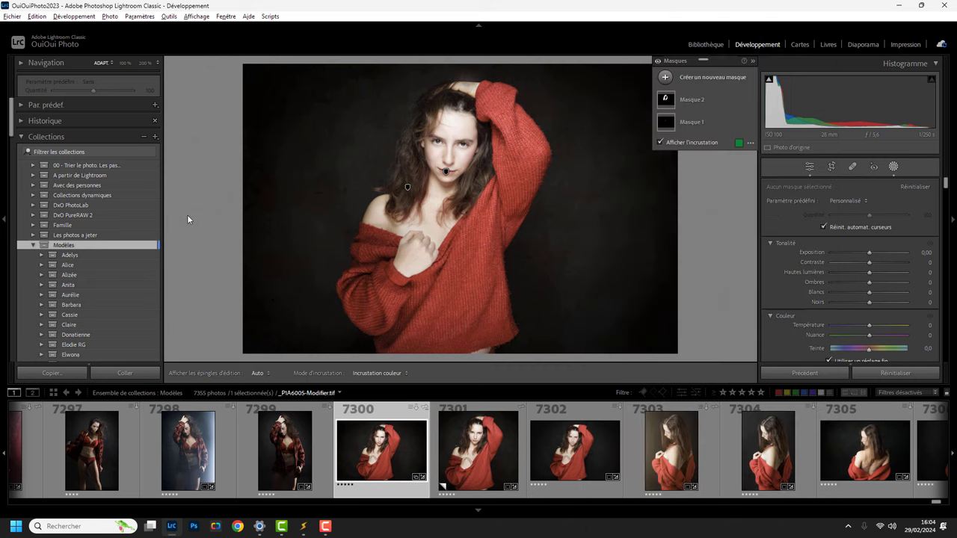
{"action": "key", "text": "ctrl+space"}
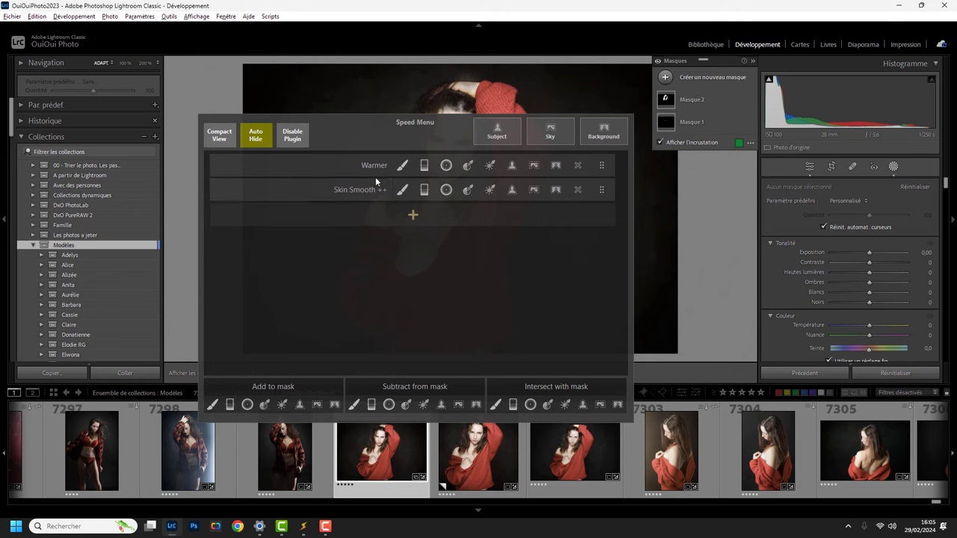
Apply the Warmer preset (Temperature 10) to a new subject mask and toggle its visibility to compare
{"action": "left_click", "coordinate": [509, 168]}
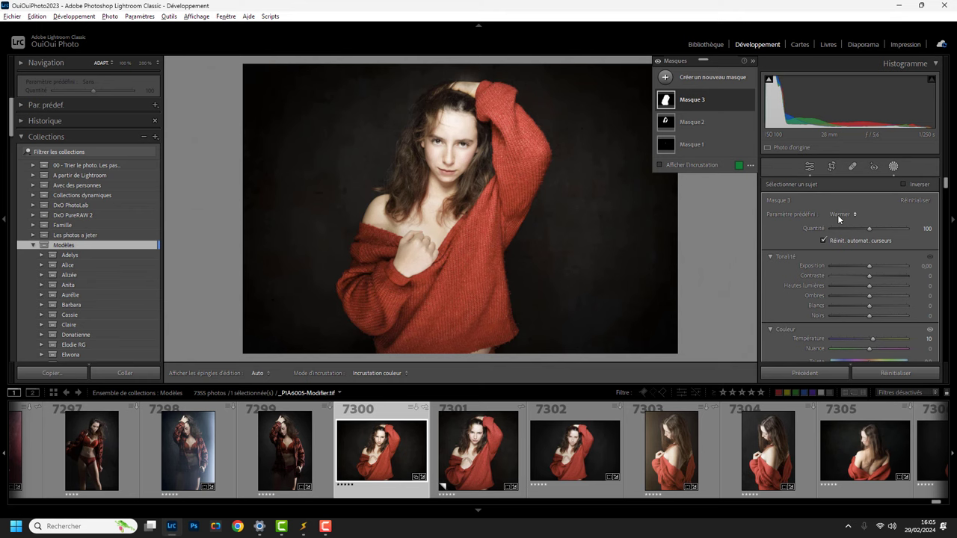
{"action": "mouse_move", "coordinate": [702, 100]}
{"action": "left_click", "coordinate": [749, 100]}
{"action": "left_click", "coordinate": [749, 100]}
{"action": "left_click", "coordinate": [749, 101]}
{"action": "left_click", "coordinate": [749, 100]}
{"action": "left_click", "coordinate": [749, 101]}
{"action": "left_click", "coordinate": [749, 100]}
{"action": "left_click", "coordinate": [749, 100]}
{"action": "left_click", "coordinate": [749, 100]}
{"action": "left_click", "coordinate": [749, 101]}
{"action": "left_click", "coordinate": [749, 100]}
Add the Dodge Shadows preset to the speed menu
{"action": "key", "text": "ctrl+shift+m"}
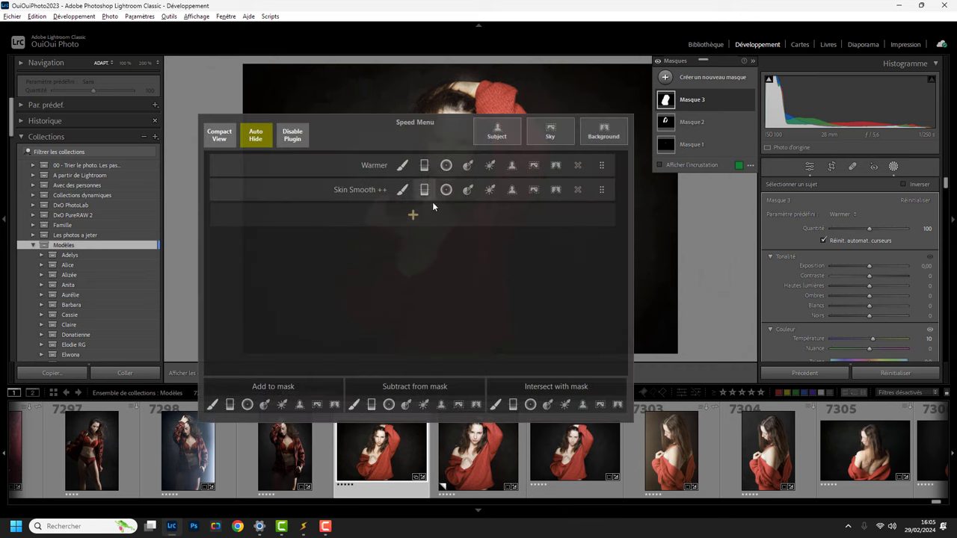
{"action": "left_click", "coordinate": [413, 215]}
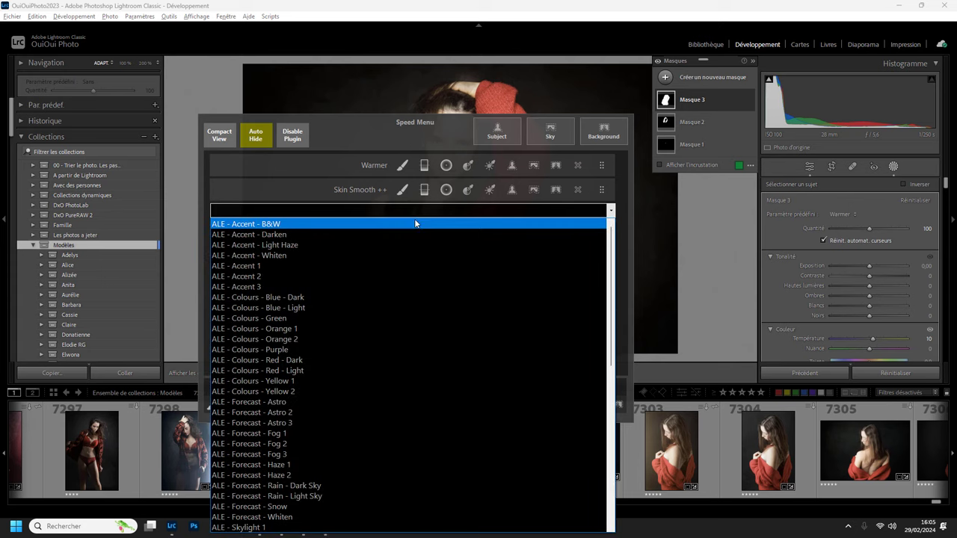
{"action": "left_click_drag", "start_coordinate": [613, 327], "coordinate": [609, 486]}
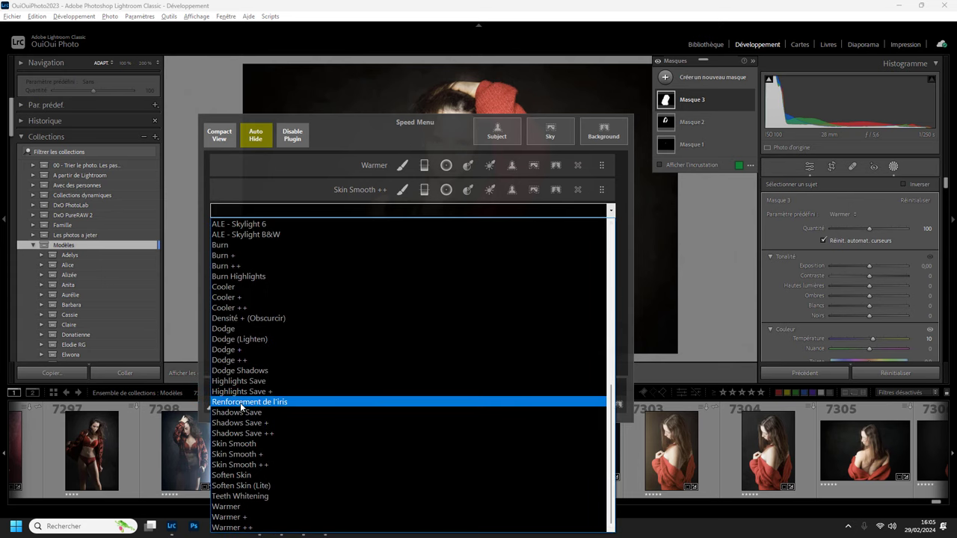
{"action": "left_click", "coordinate": [236, 370]}
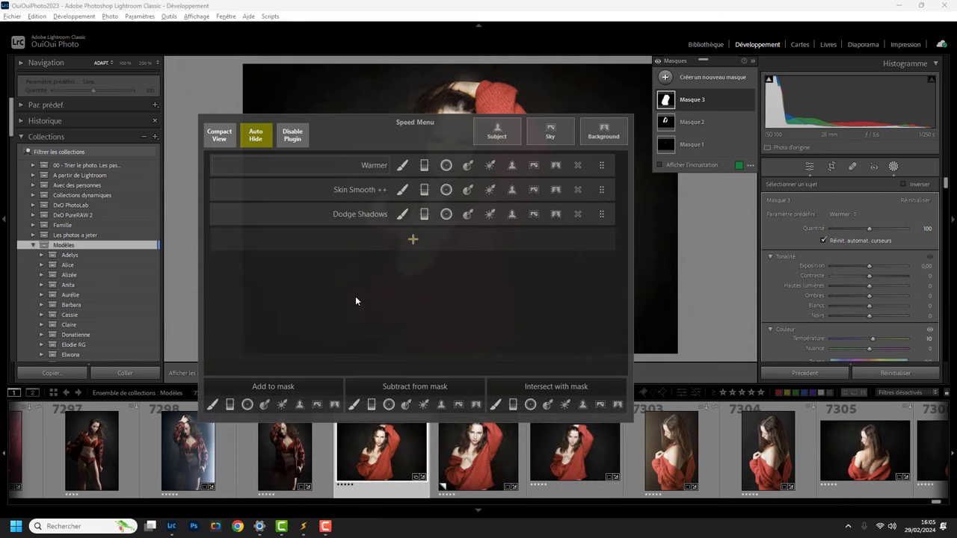
Move Dodge Shadows to the top of the list and turn on Auto Hide
{"action": "left_click", "coordinate": [602, 216]}
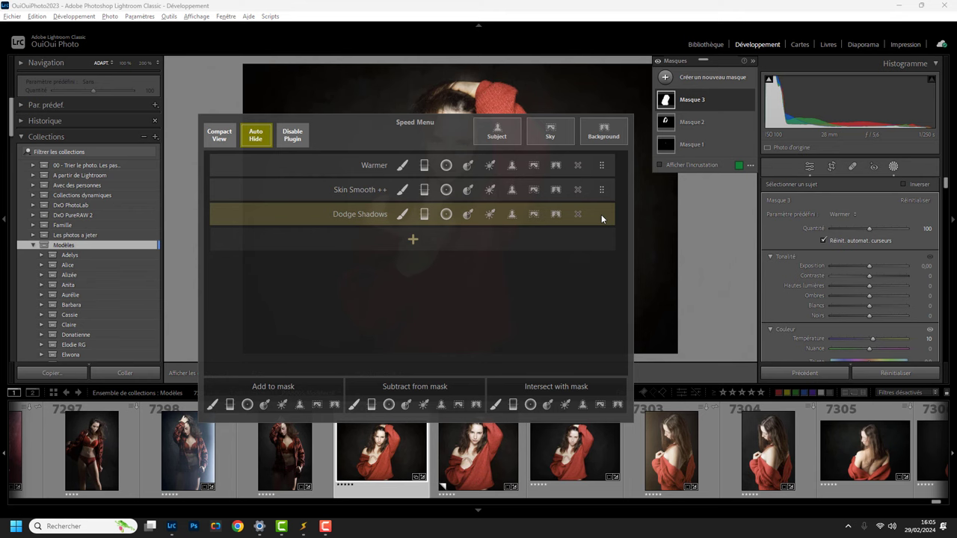
{"action": "left_click_drag", "start_coordinate": [601, 215], "coordinate": [601, 171]}
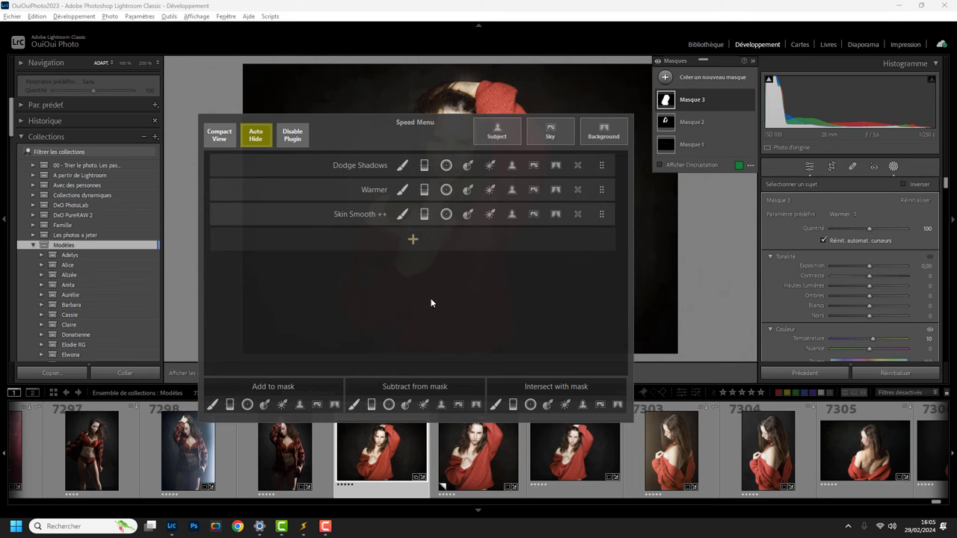
{"action": "left_click", "coordinate": [256, 135]}
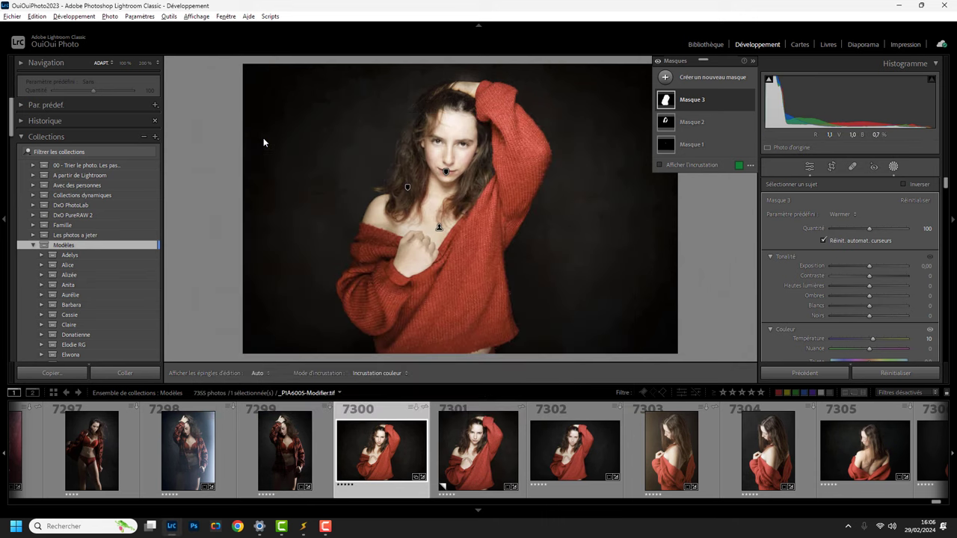
With Auto Hide off, move the speed menu lower over the photo in normal rows, then re-enable Auto Hide
{"action": "left_click", "coordinate": [256, 135]}
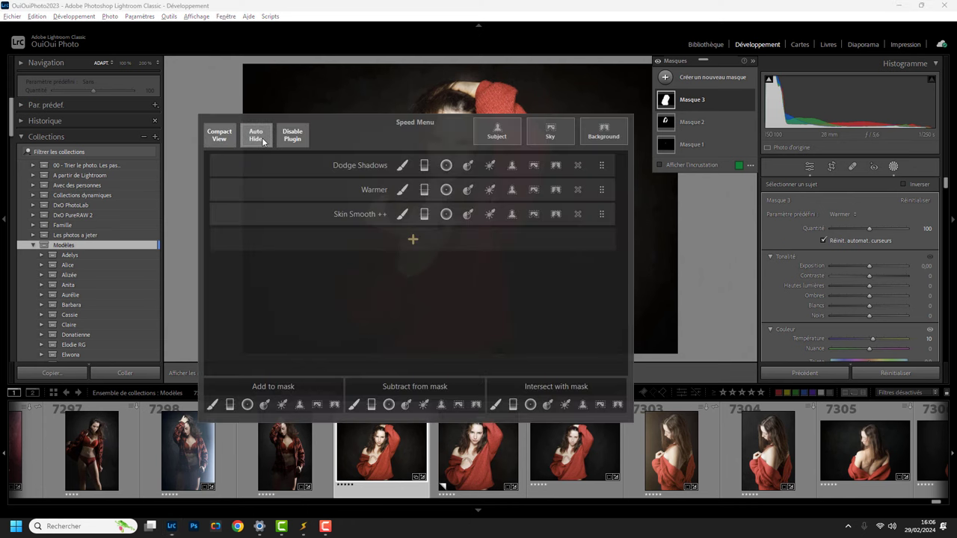
{"action": "mouse_move", "coordinate": [361, 117]}
{"action": "left_mouse_down"}
{"action": "mouse_move", "coordinate": [655, 204]}
{"action": "mouse_move", "coordinate": [252, 64]}
{"action": "left_mouse_up"}
{"action": "left_click_drag", "start_coordinate": [285, 144], "coordinate": [254, 144]}
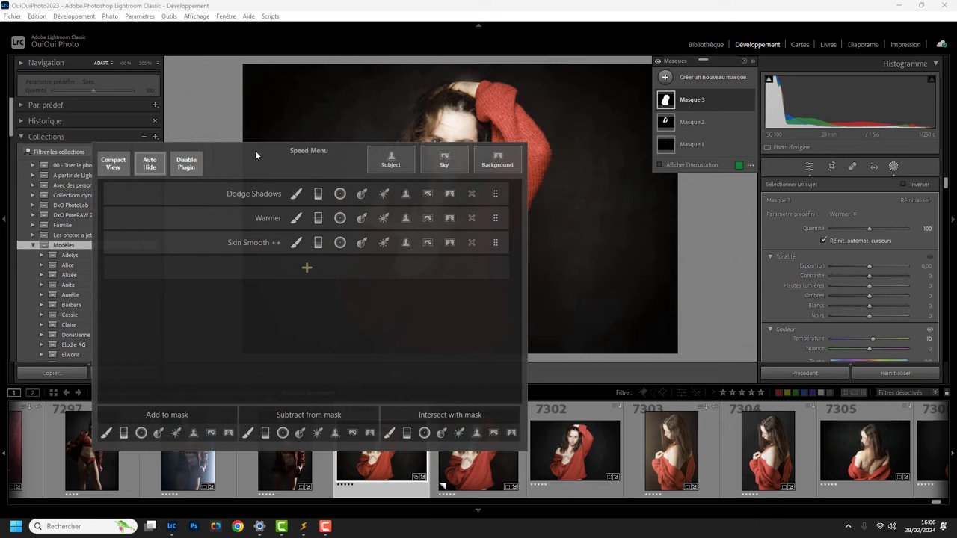
{"action": "left_click", "coordinate": [126, 167]}
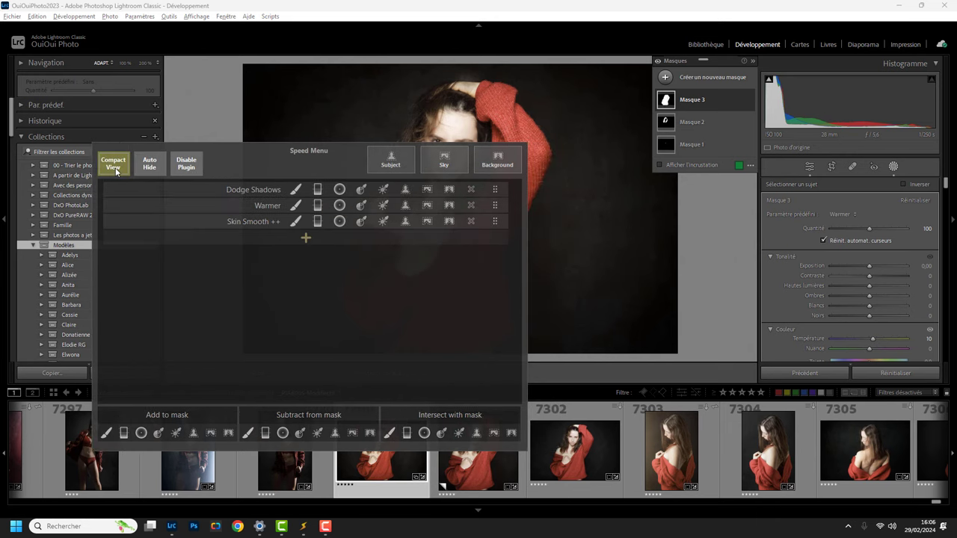
{"action": "left_click", "coordinate": [116, 169]}
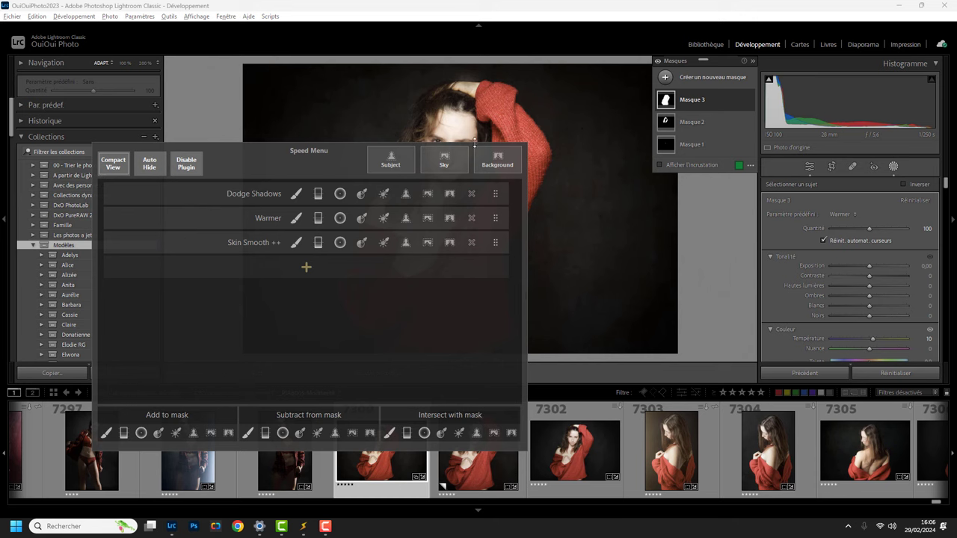
{"action": "left_click_drag", "start_coordinate": [476, 140], "coordinate": [462, 281]}
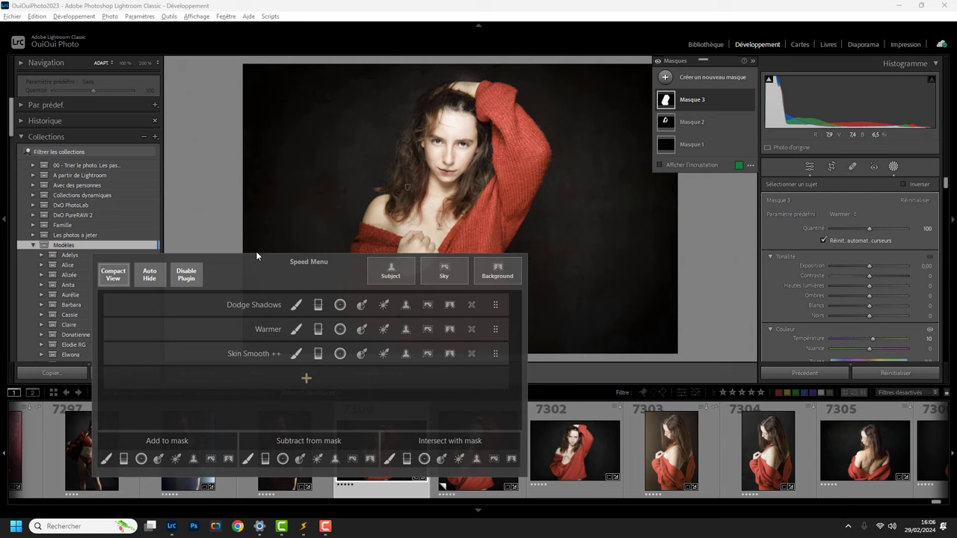
{"action": "mouse_move", "coordinate": [261, 258]}
{"action": "left_mouse_down"}
{"action": "mouse_move", "coordinate": [263, 186]}
{"action": "mouse_move", "coordinate": [252, 239]}
{"action": "left_mouse_up"}
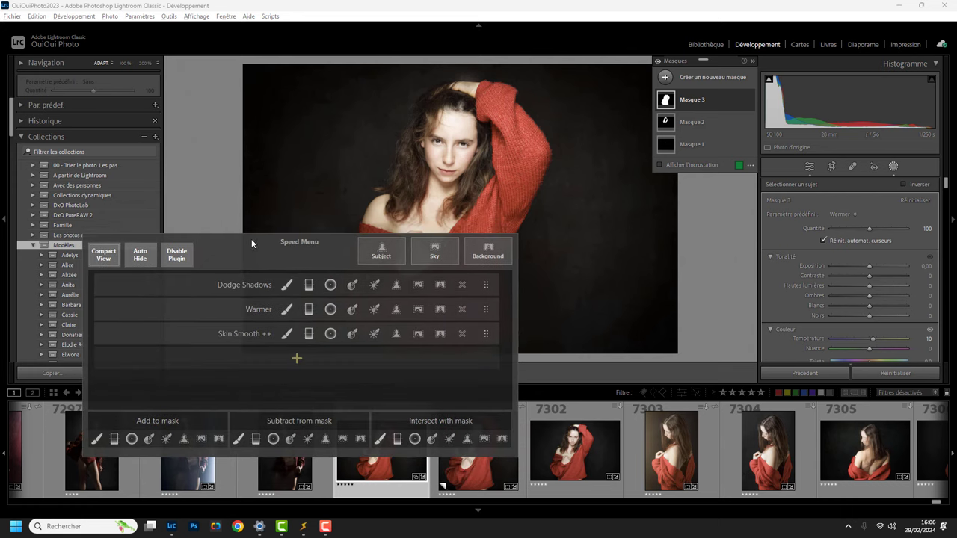
{"action": "left_click", "coordinate": [144, 257]}
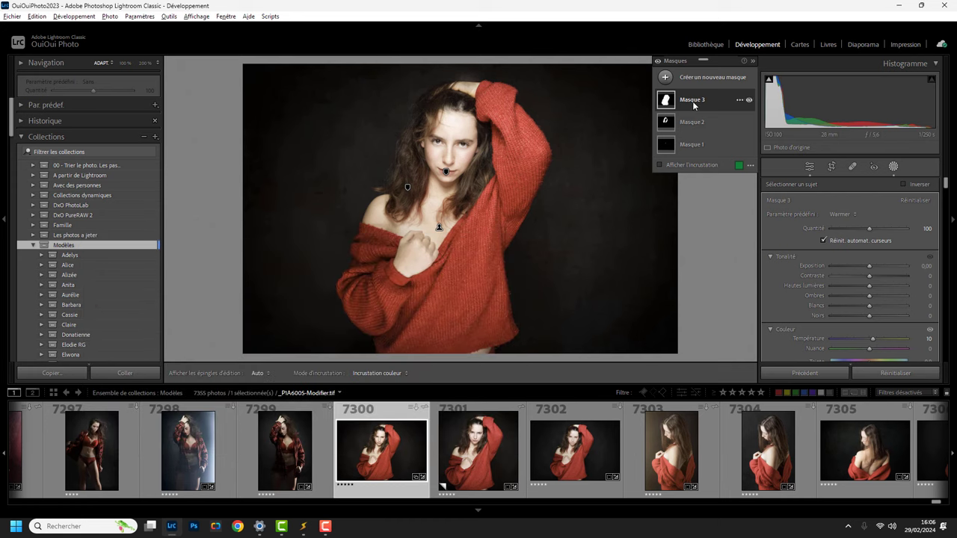
Undo the subject selection in Masque 3 and view Super Keys' Action Keys page
{"action": "key", "text": "ctrl+z"}
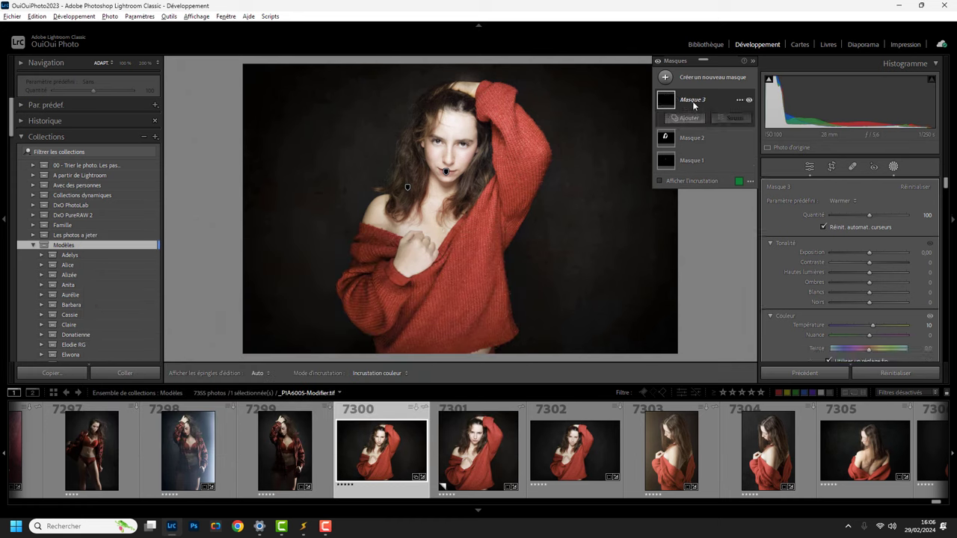
{"action": "left_click", "coordinate": [305, 526]}
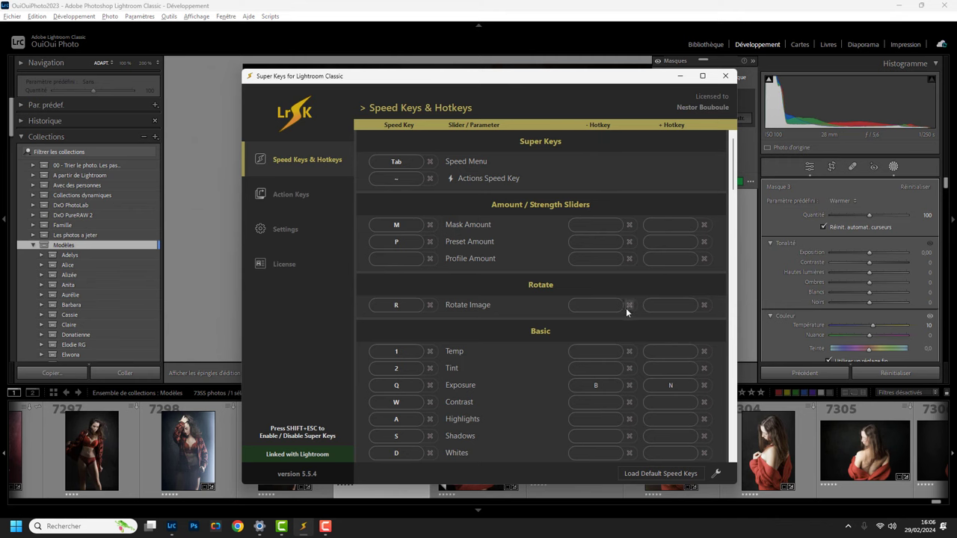
{"action": "left_click", "coordinate": [301, 193]}
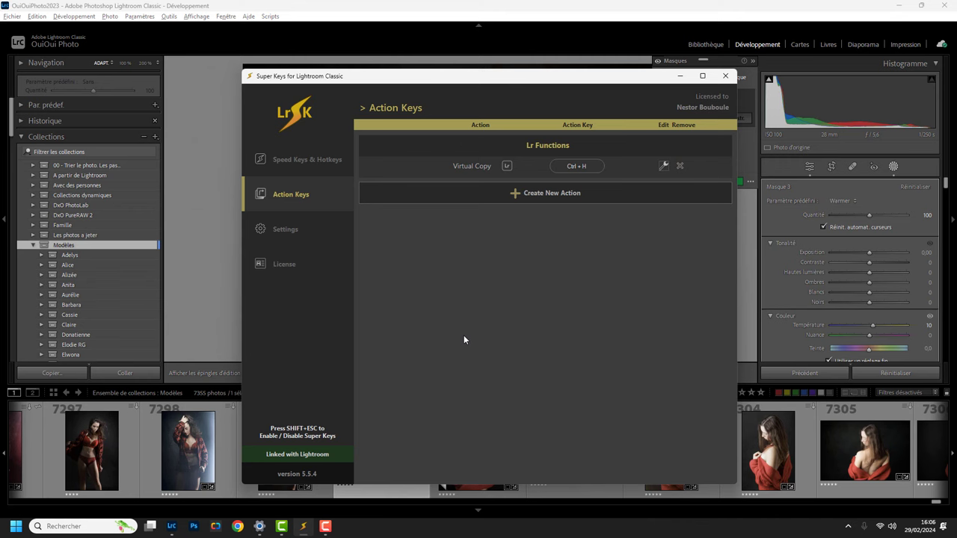
Back on the photo, drag the exposure speed key to raise Masque 3's exposure to 1,05
{"action": "left_click", "coordinate": [216, 287]}
{"action": "mouse_move", "coordinate": [377, 268]}
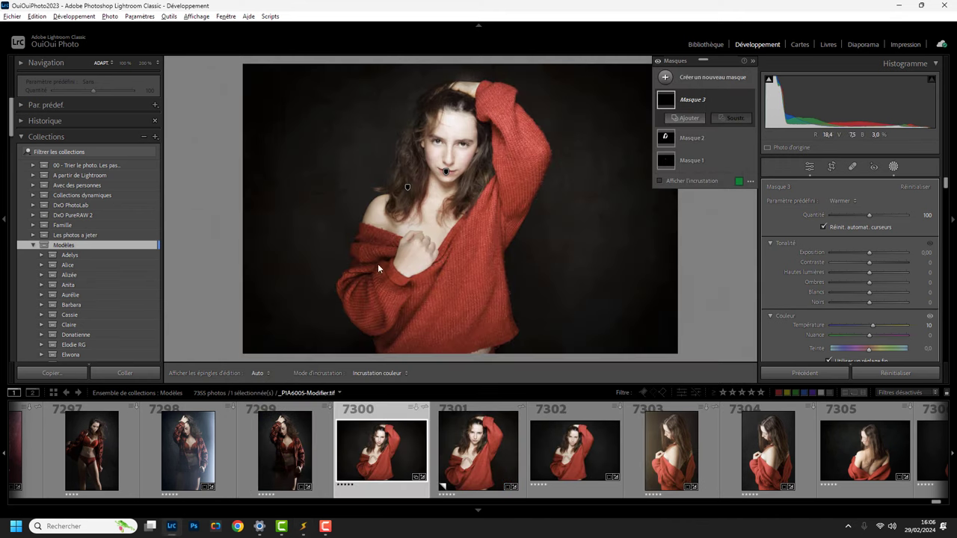
{"action": "middle_click", "coordinate": [389, 259]}
{"action": "mouse_move", "coordinate": [501, 225]}
{"action": "left_mouse_down"}
{"action": "mouse_move", "coordinate": [628, 228]}
{"action": "mouse_move", "coordinate": [264, 228]}
{"action": "mouse_move", "coordinate": [607, 230]}
{"action": "mouse_move", "coordinate": [320, 222]}
{"action": "mouse_move", "coordinate": [572, 222]}
{"action": "mouse_move", "coordinate": [367, 225]}
{"action": "mouse_move", "coordinate": [505, 235]}
{"action": "left_mouse_up"}
Delete Masque 3 and set the global Exposure in the Basic panel to -0,20 with the exposure hotkeys
{"action": "left_click", "coordinate": [696, 107]}
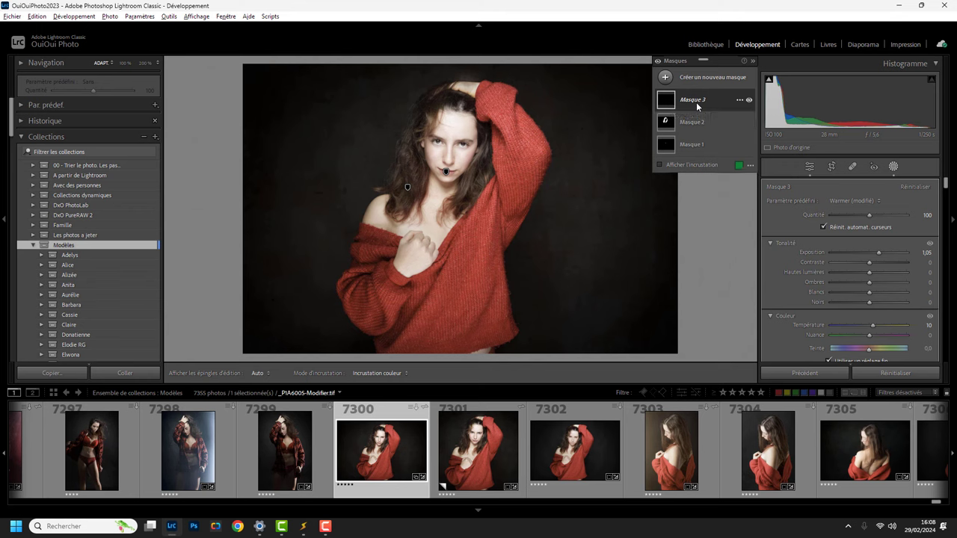
{"action": "key", "text": "Delete"}
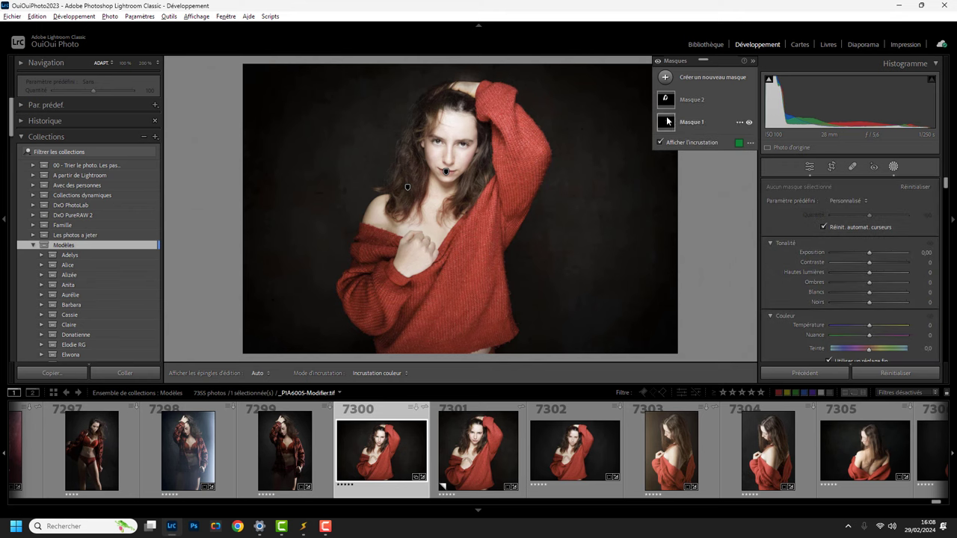
{"action": "left_click", "coordinate": [808, 167]}
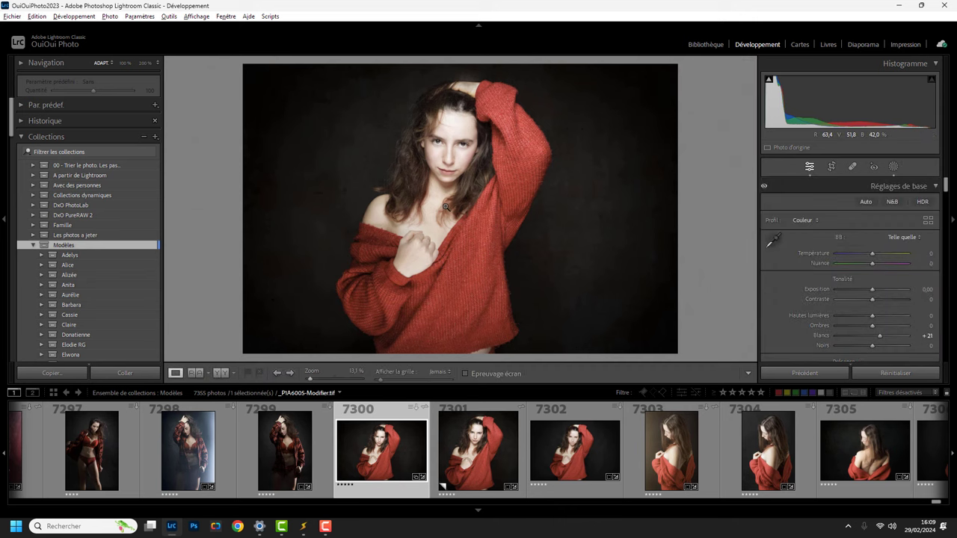
{"action": "key", "text": "plus"}
{"action": "key", "text": "plus"}
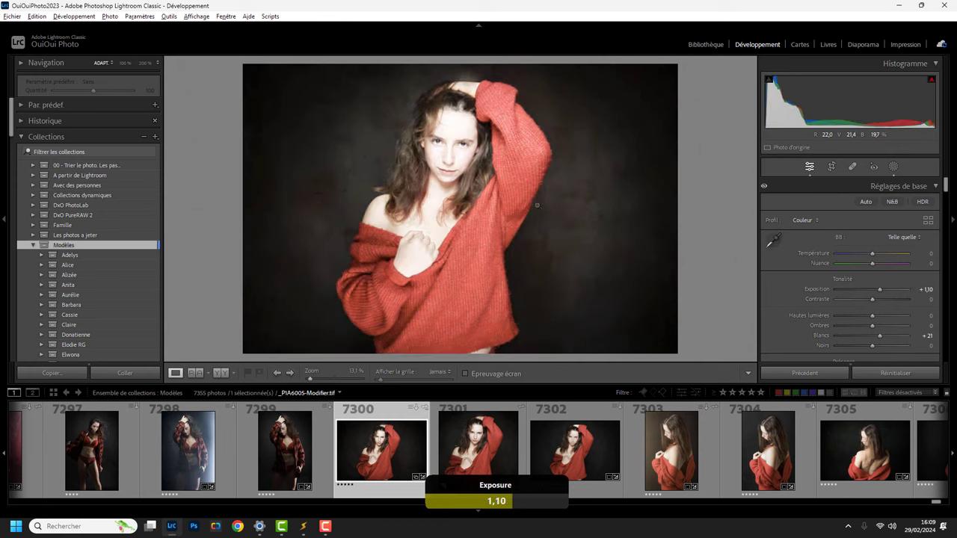
{"action": "key", "text": "minus"}
{"action": "key", "text": "minus"}
{"action": "key", "text": "minus"}
{"action": "key", "text": "plus"}
{"action": "key", "text": "plus"}
{"action": "key", "text": "plus"}
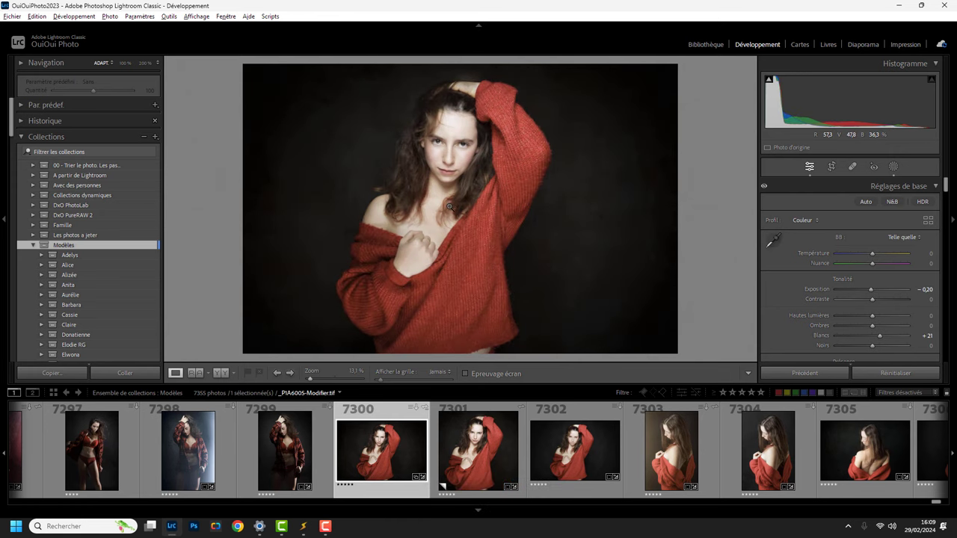